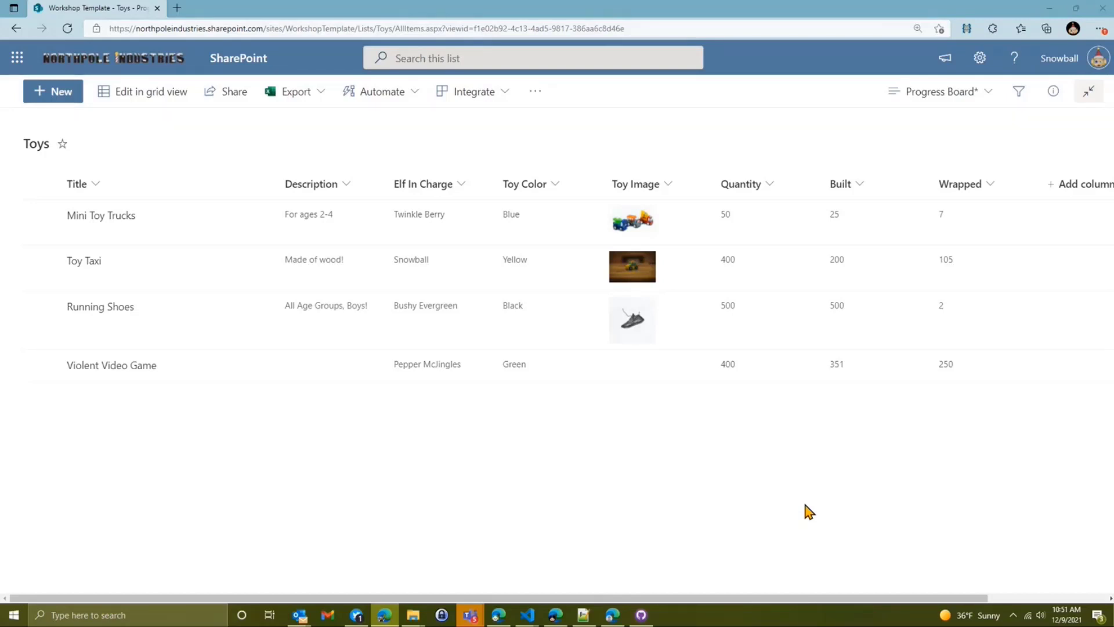
- Open the view selector dropdown for the Toys list's Progress Board view
click(929, 110)
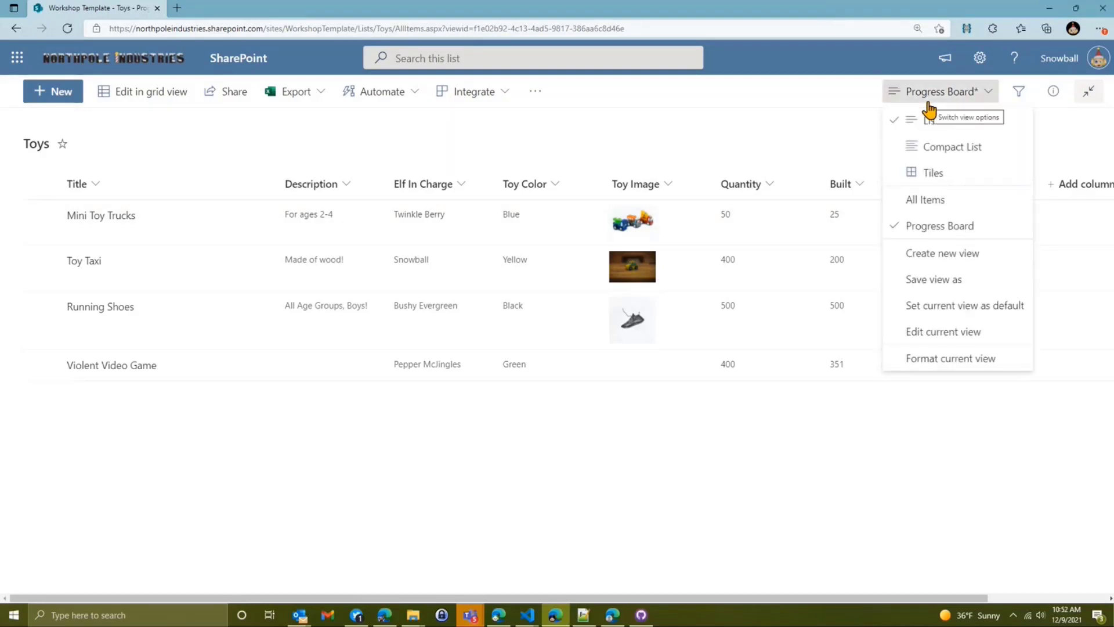
- Switch the Toys list to the Tiles card layout
click(963, 173)
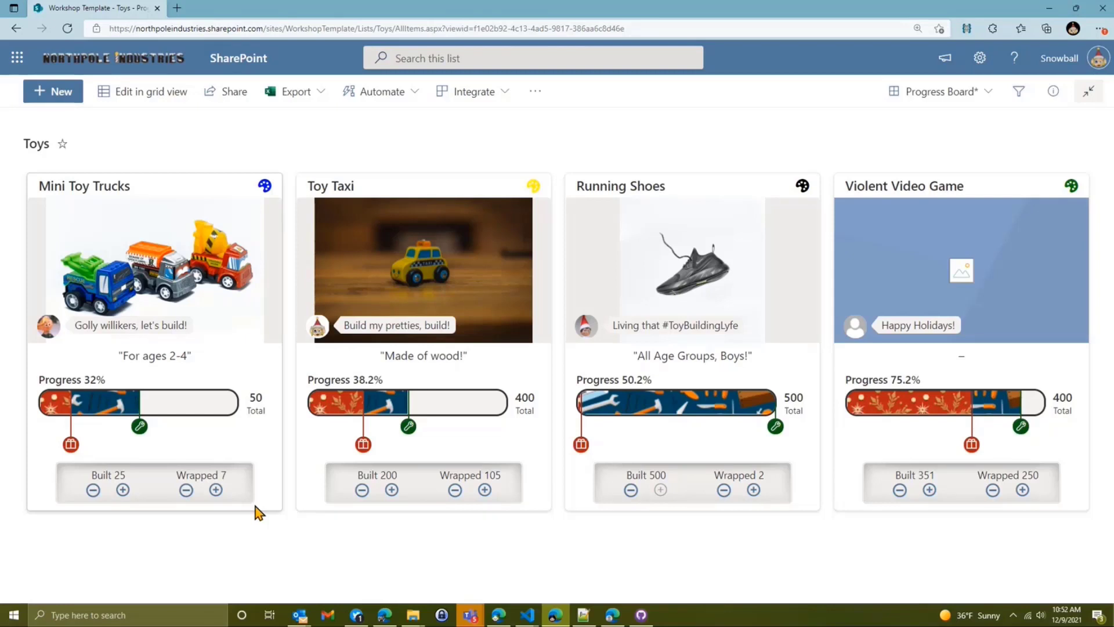
- Raise Mini Toy Trucks' Built count from 25 to 28
click(127, 490)
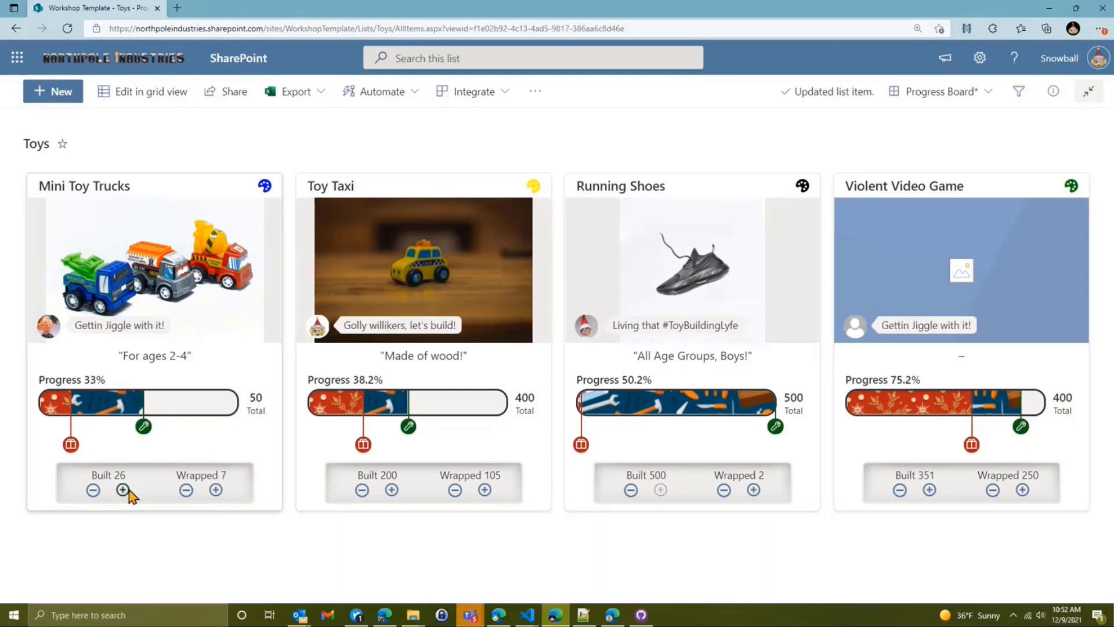
click(123, 491)
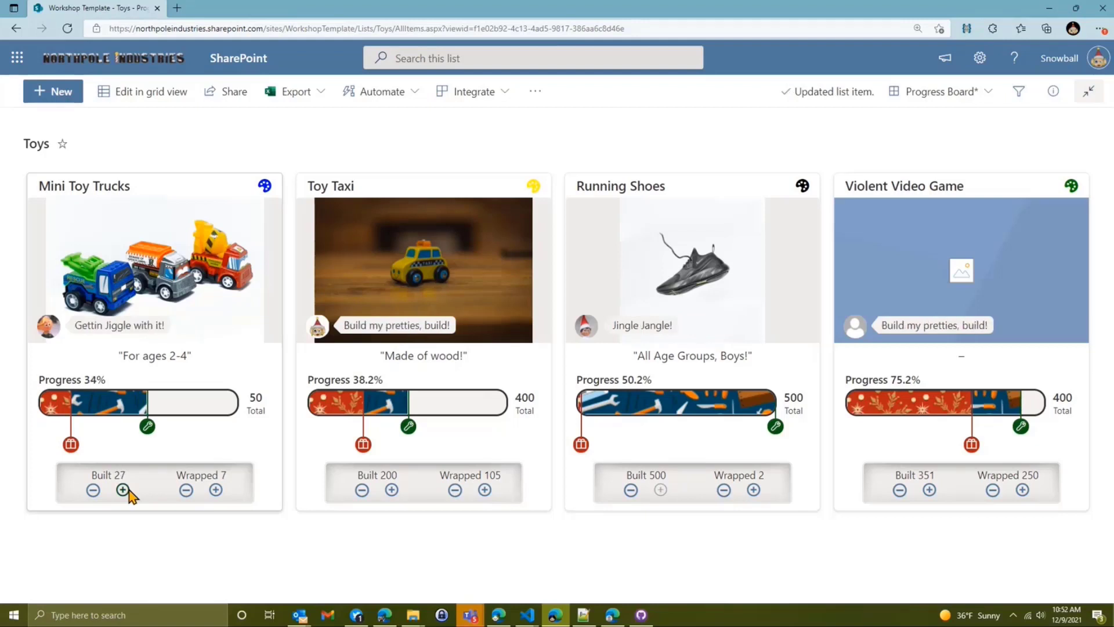
click(123, 490)
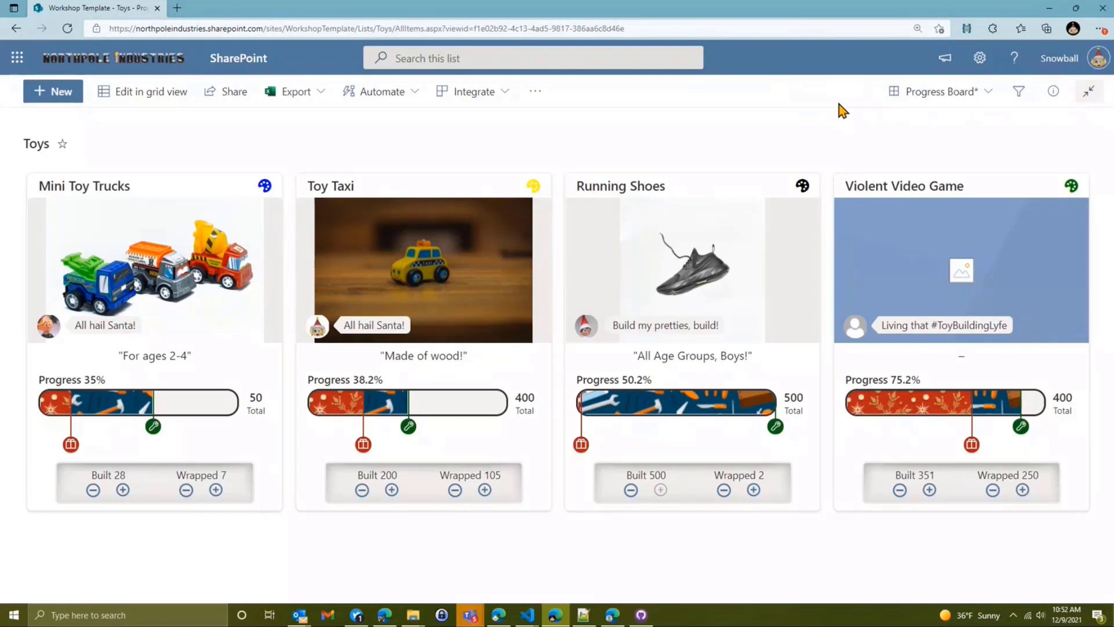
- Change Mini Toy Trucks' total from 50 to 100
click(263, 406)
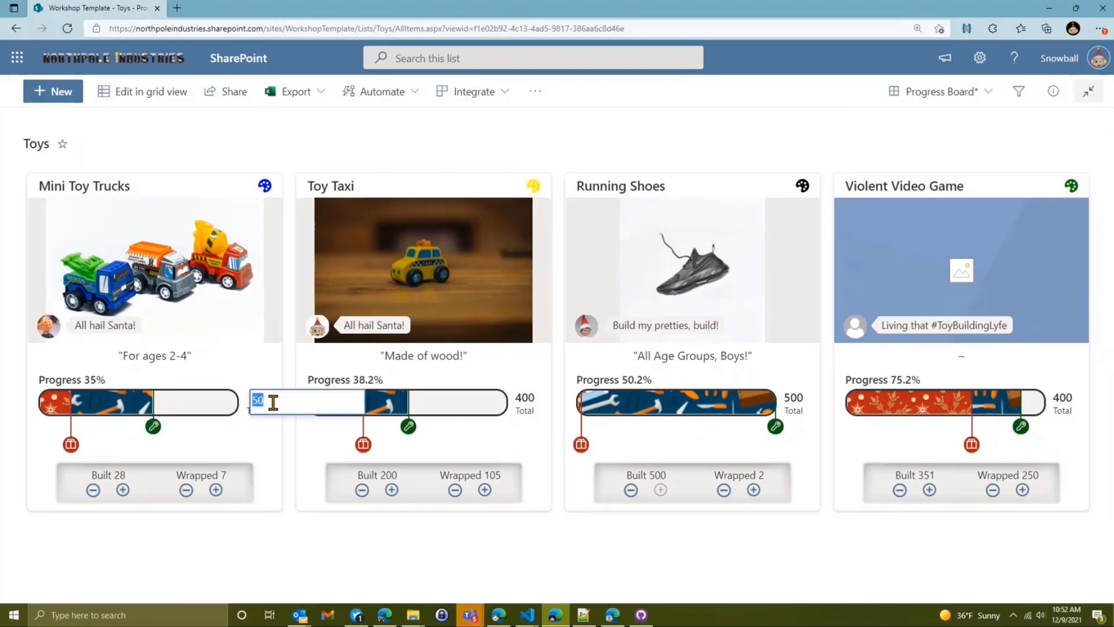
key(BackSpace)
key(BackSpace)
text(100)
key(Return)
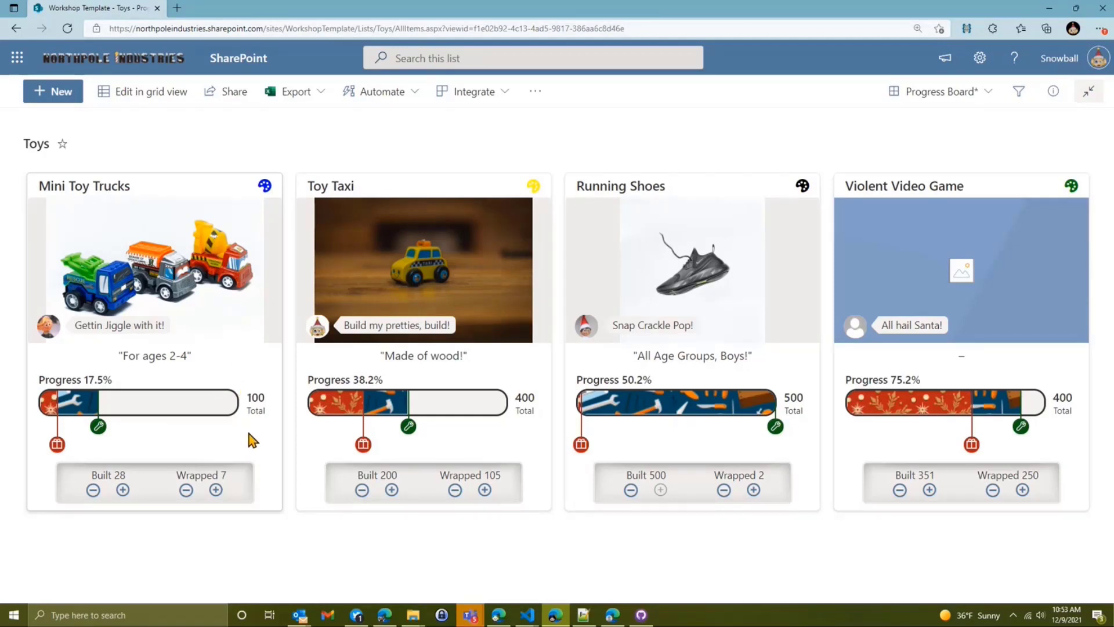
- Open Format current view to show the Progress Board's Gallery JSON
click(927, 93)
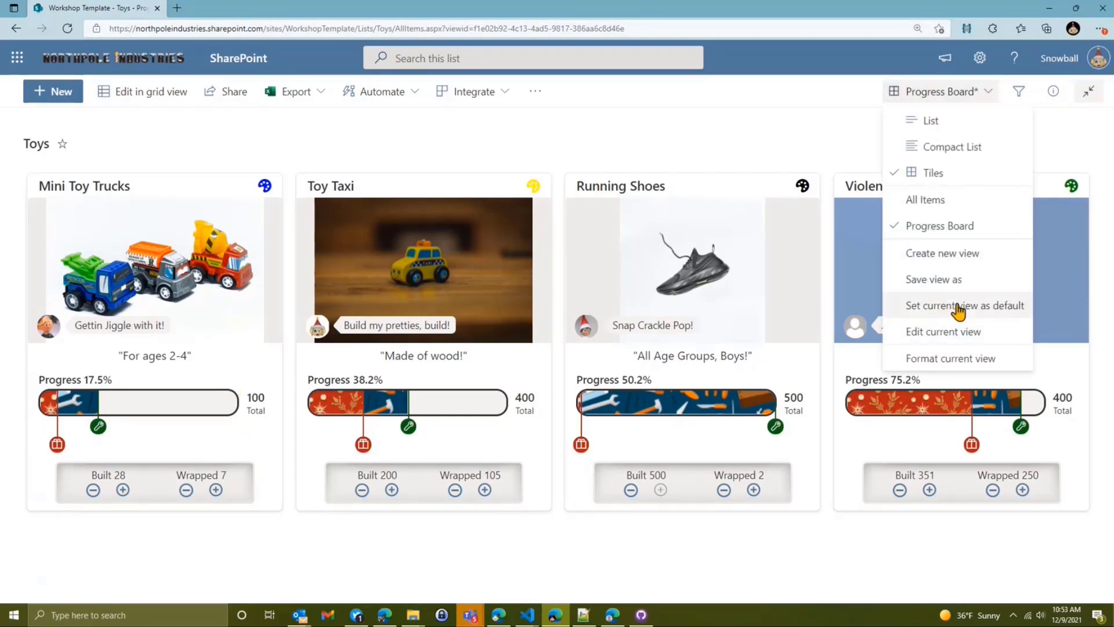
click(963, 358)
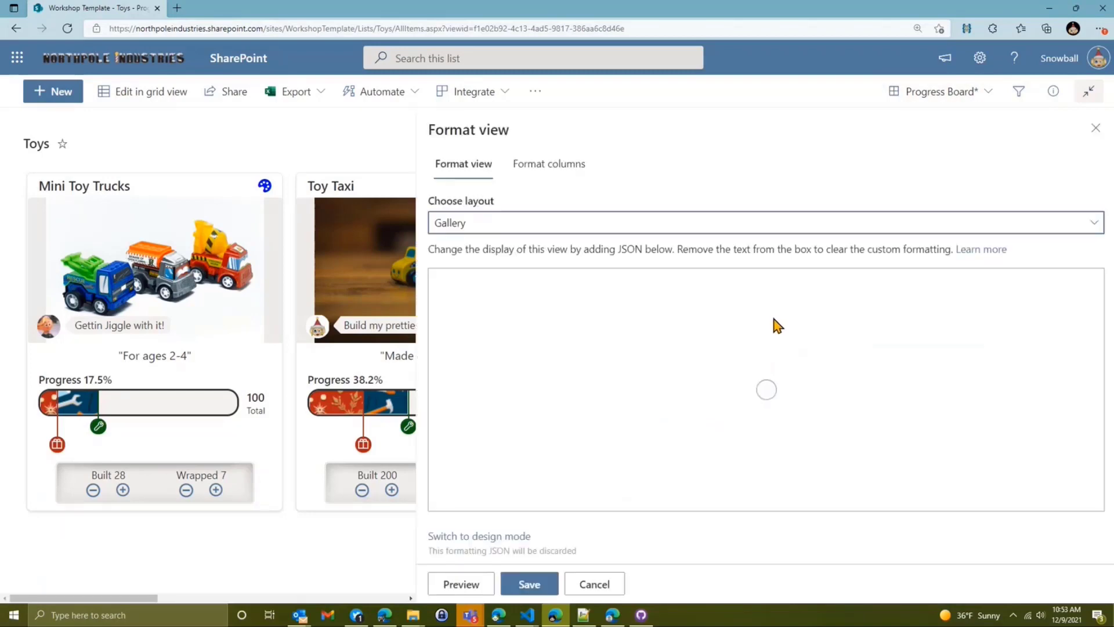
click(671, 331)
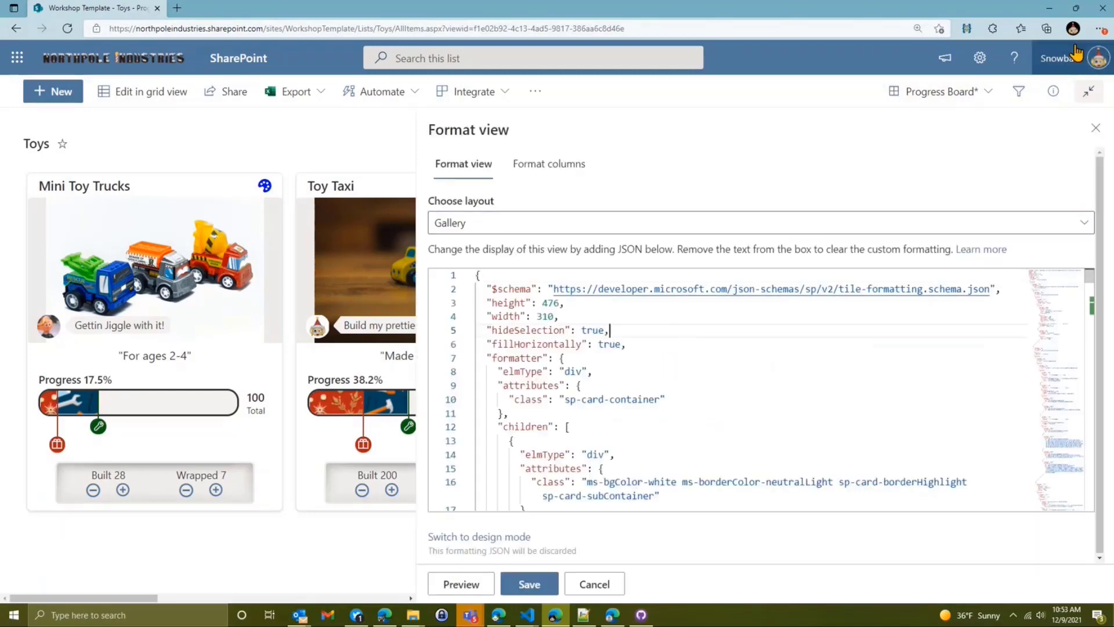
click(1089, 91)
click(1084, 185)
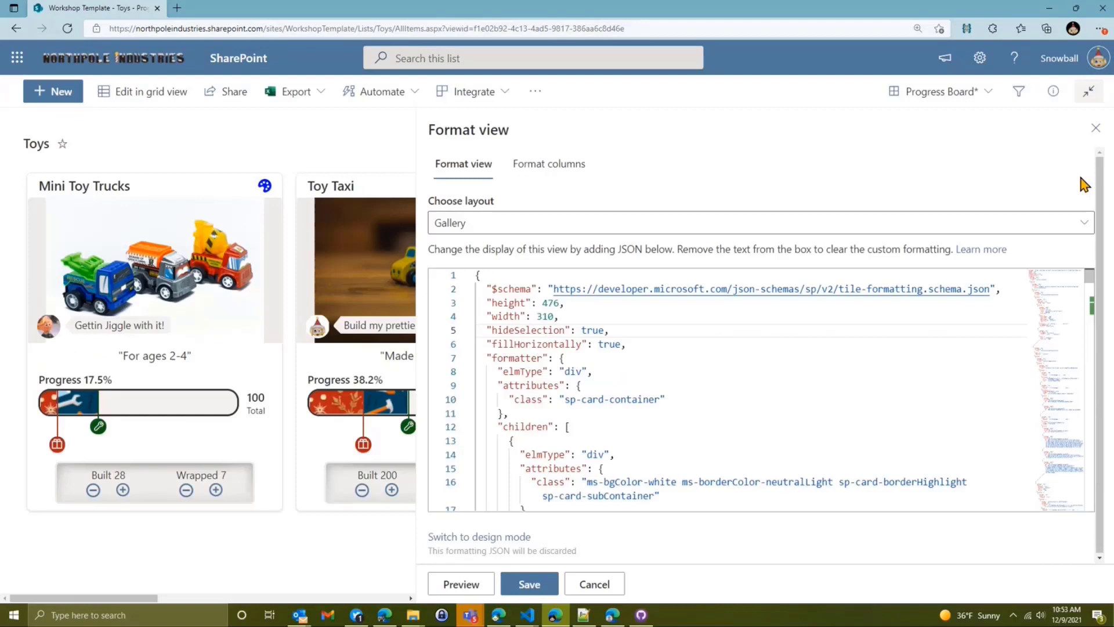
- Search the view JSON for 'inline' to reach the Quantity inlineEditField entry
key(F1)
text(inlineEditField)
key(BackSpace)
key(BackSpace)
key(BackSpace)
key(BackSpace)
key(BackSpace)
key(BackSpace)
key(BackSpace)
key(BackSpace)
key(BackSpace)
key(BackSpace)
key(BackSpace)
key(BackSpace)
key(BackSpace)
key(BackSpace)
key(BackSpace)
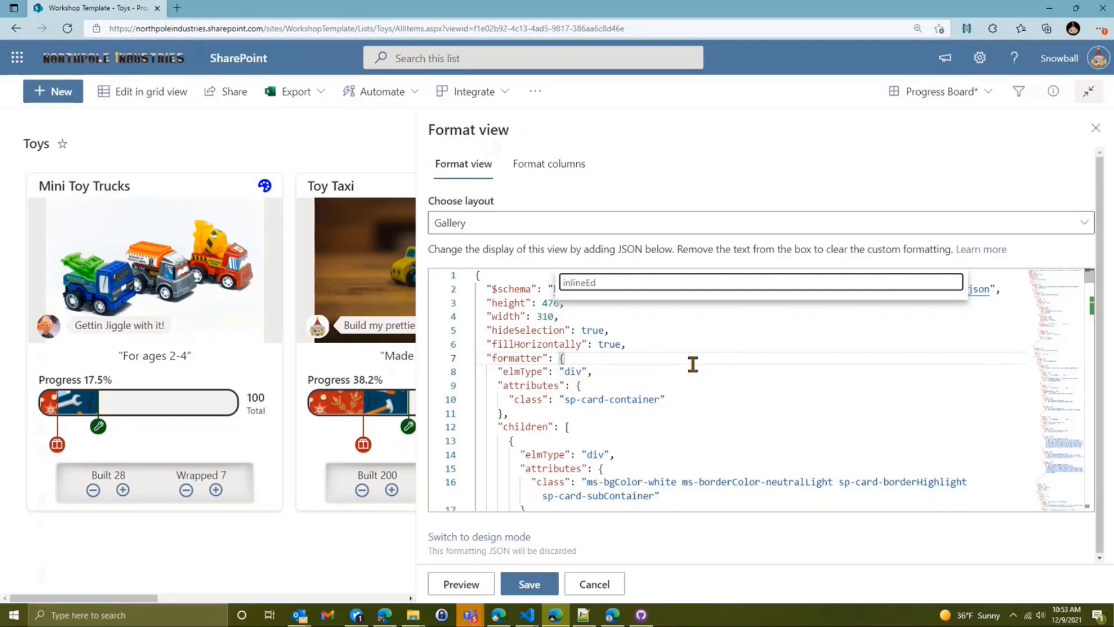
text(fin)
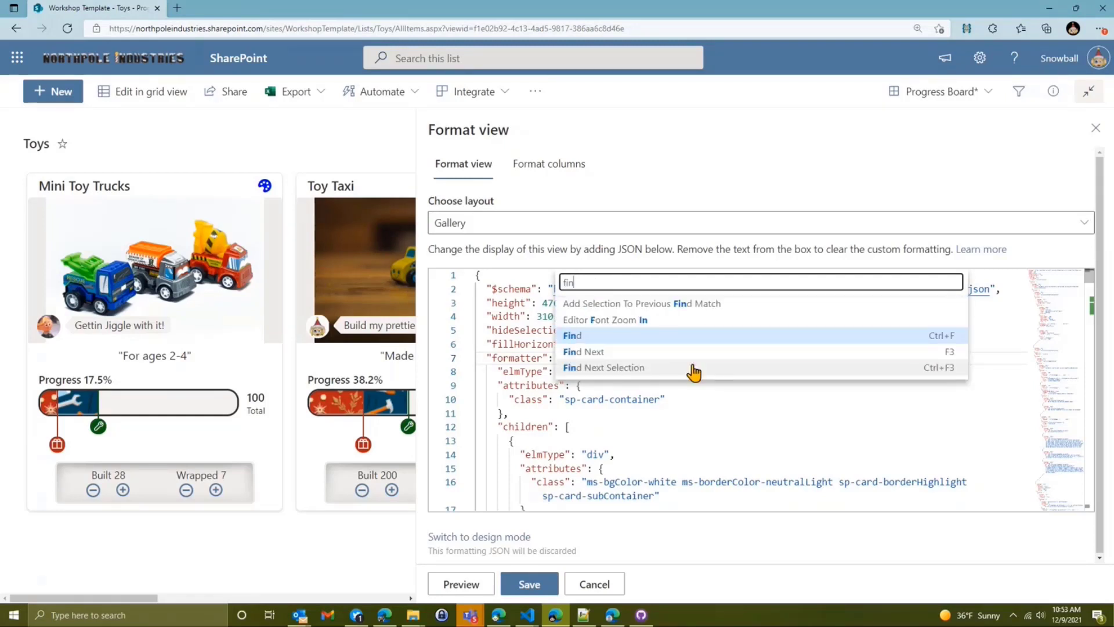
click(714, 337)
text(inline)
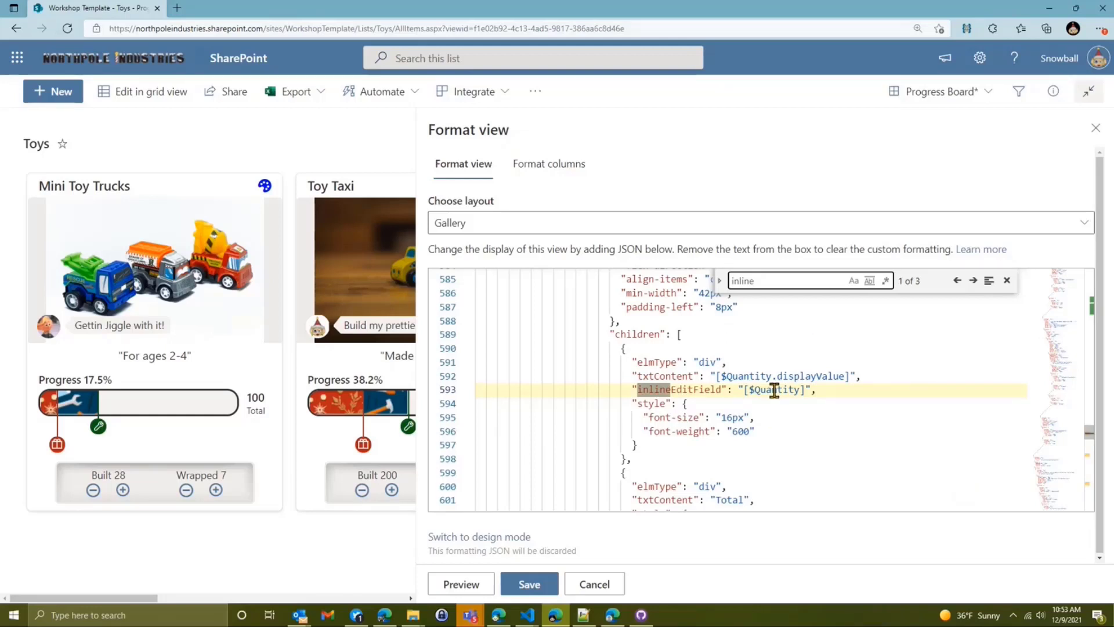
- Delete the Quantity inlineEditField line 593 and preview the gallery without it
click(1006, 280)
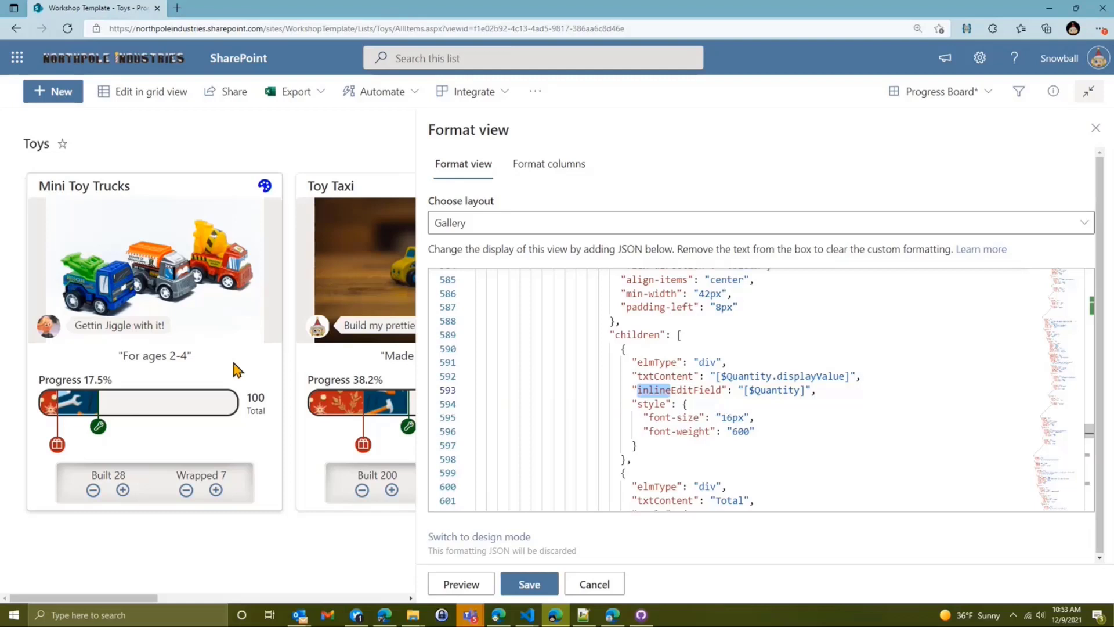
click(652, 354)
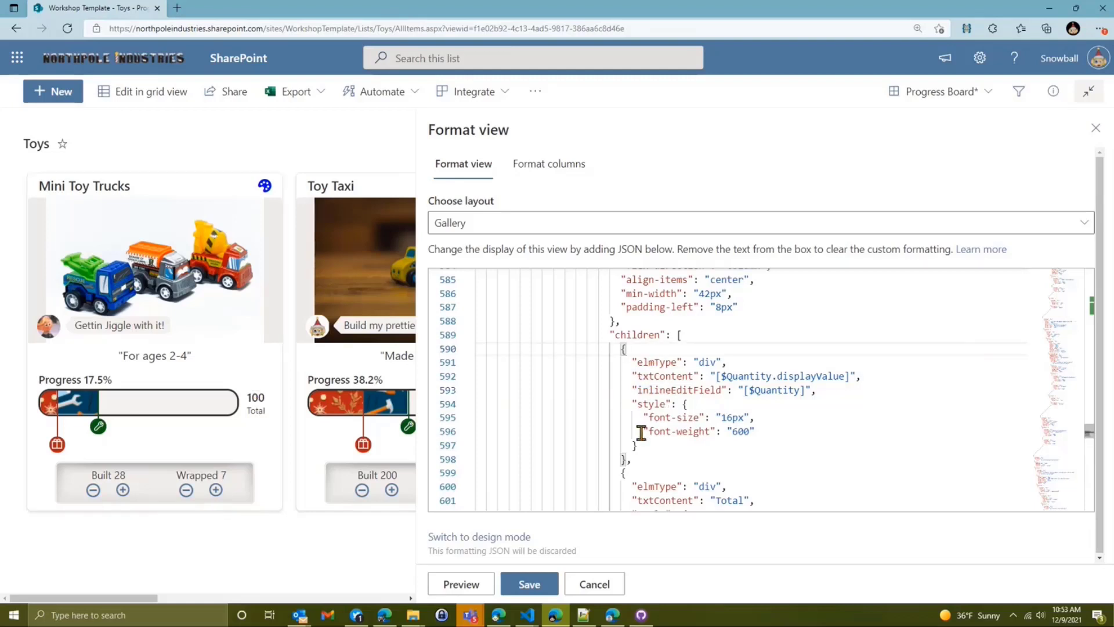
mouse_move(638, 445)
mouse_down()
mouse_move(624, 348)
mouse_move(628, 455)
mouse_up()
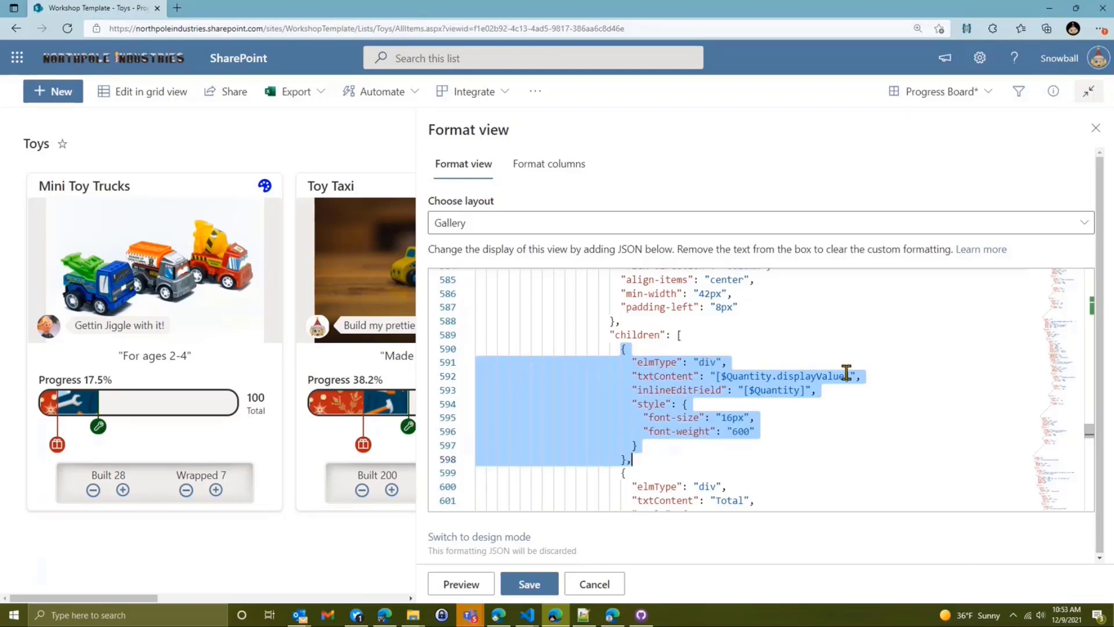
click(807, 390)
drag(759, 396, 629, 394)
key(ctrl+c)
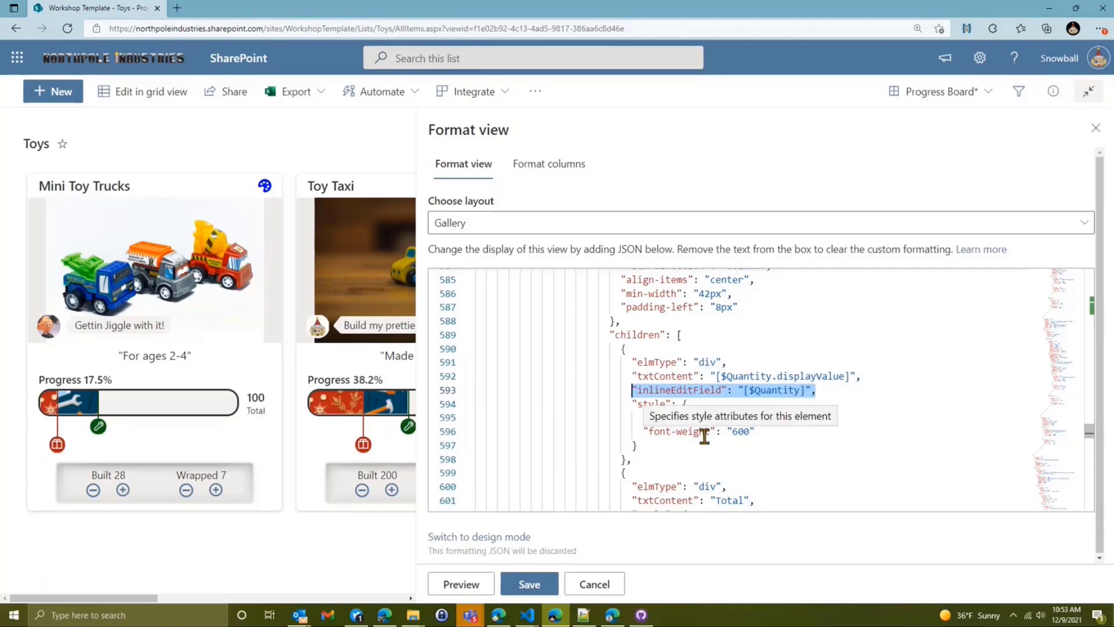
key(BackSpace)
click(475, 583)
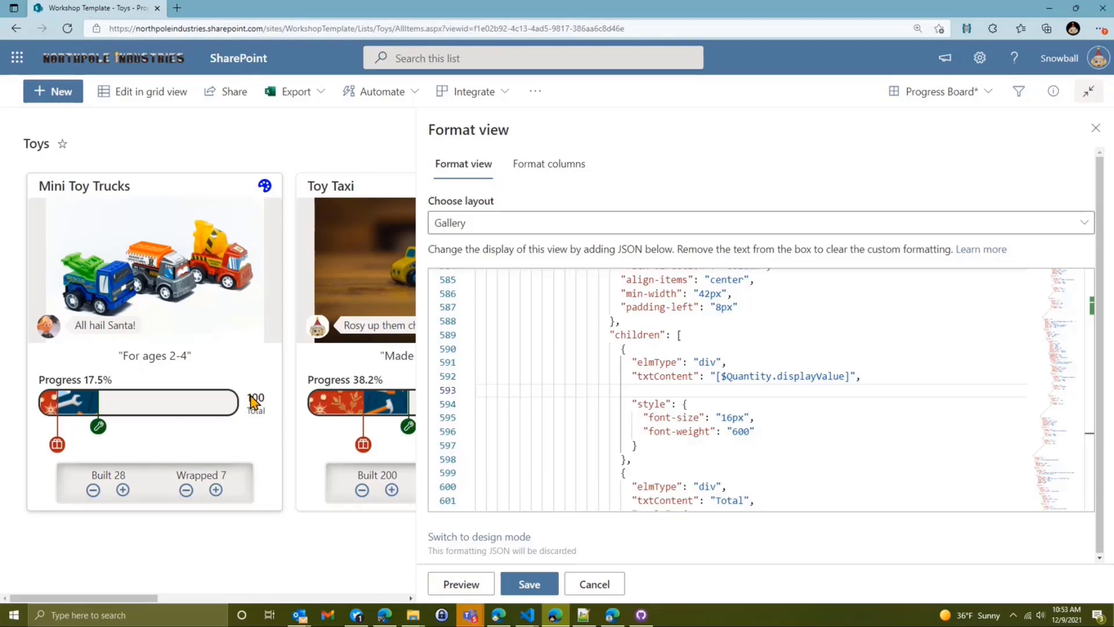
- Paste the inlineEditField line back, test the 100 total inline, then move to AllTypes
click(693, 390)
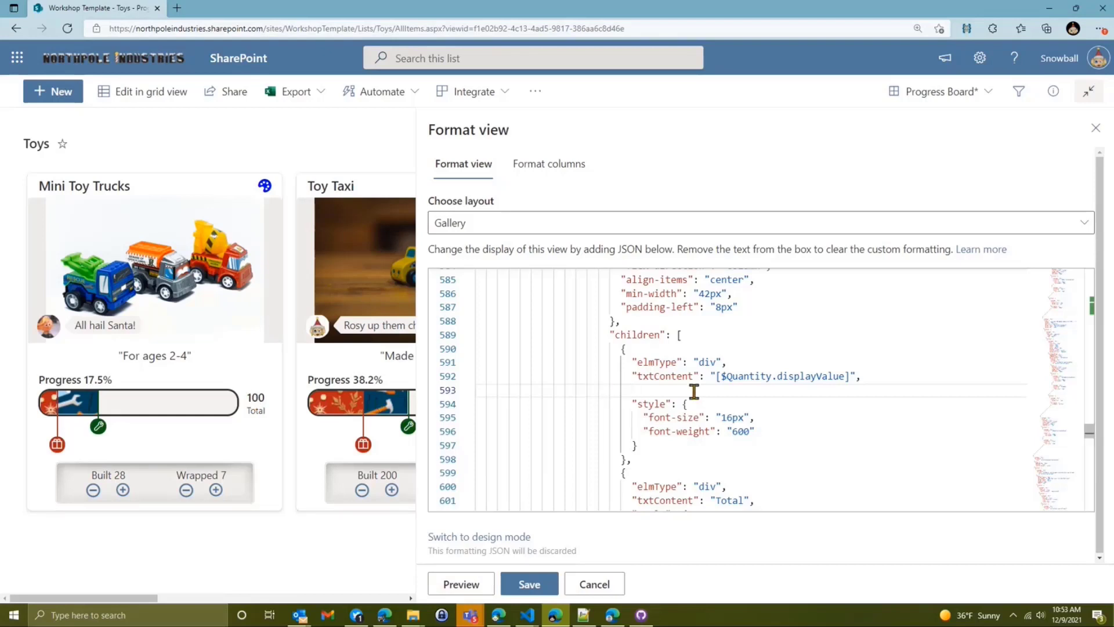
key(ctrl+v)
click(461, 585)
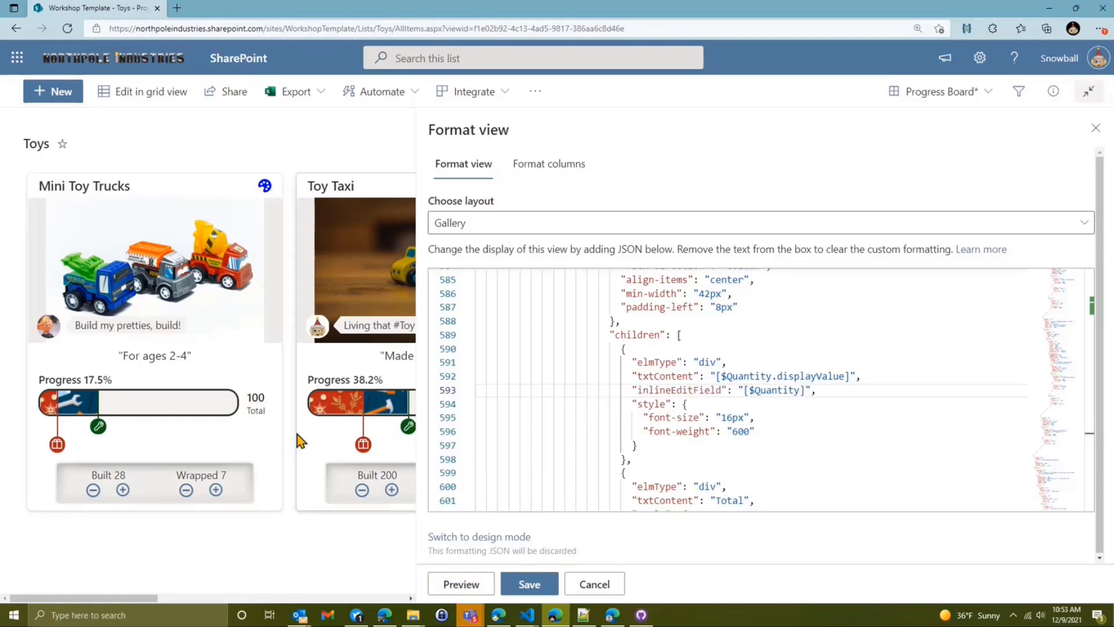
click(255, 404)
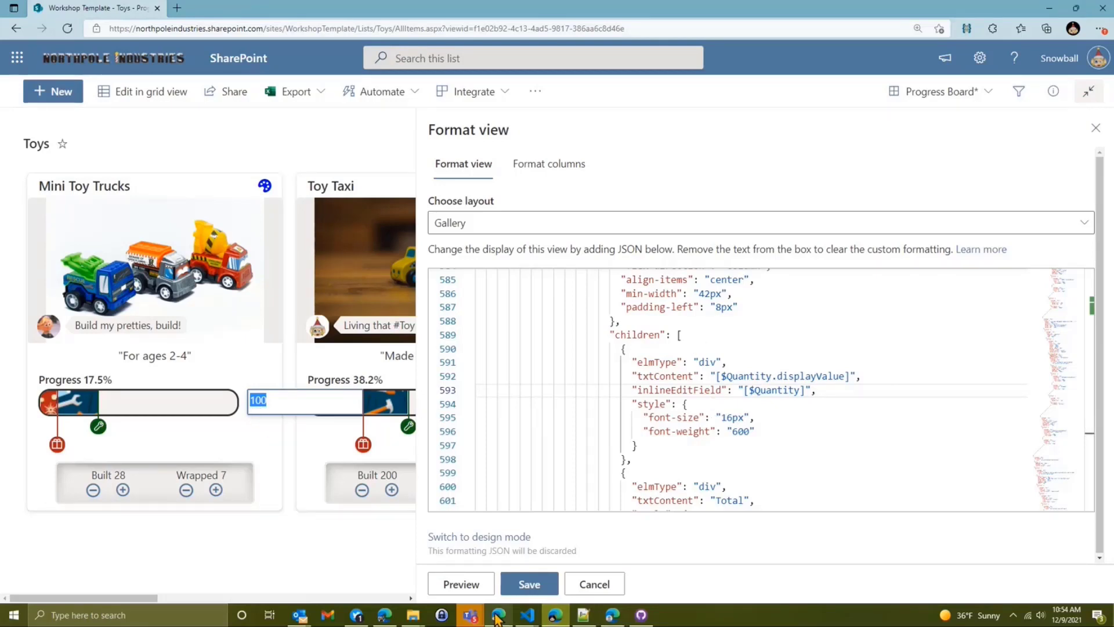
mouse_move(497, 617)
click(495, 572)
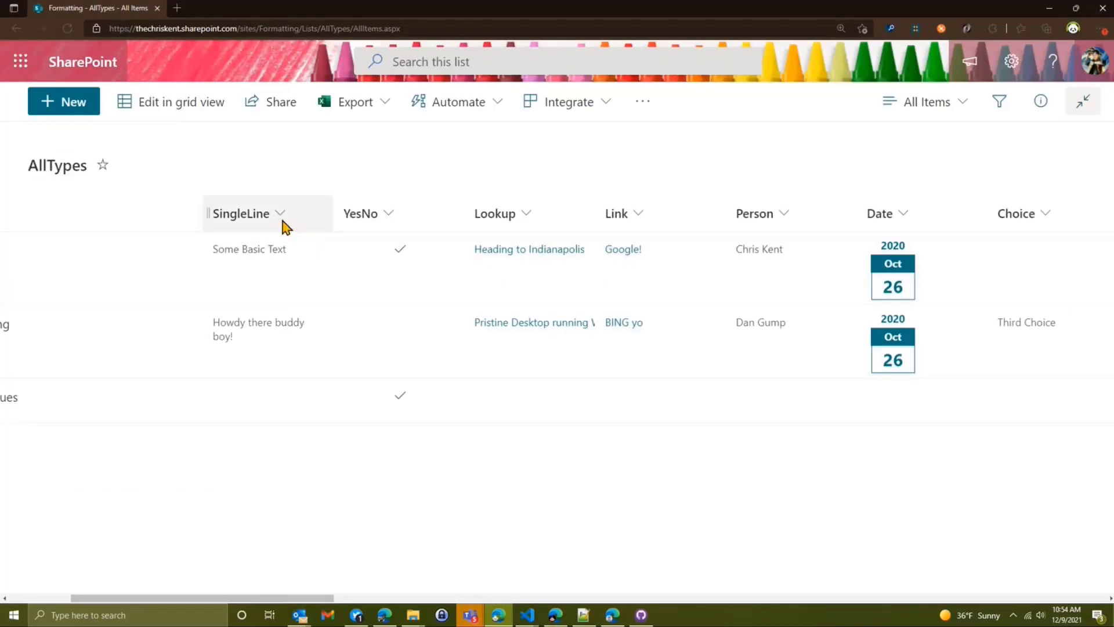
- Replace the SingleLine column's format with the saved inline-edit JSON and preview it
click(284, 217)
mouse_move(321, 373)
click(398, 390)
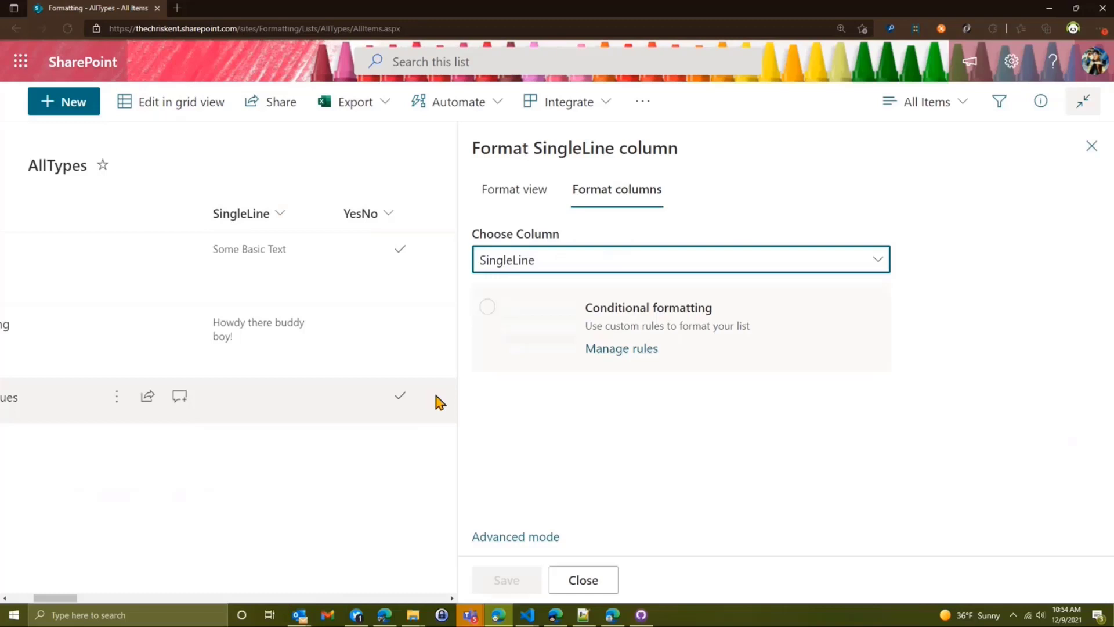
click(523, 537)
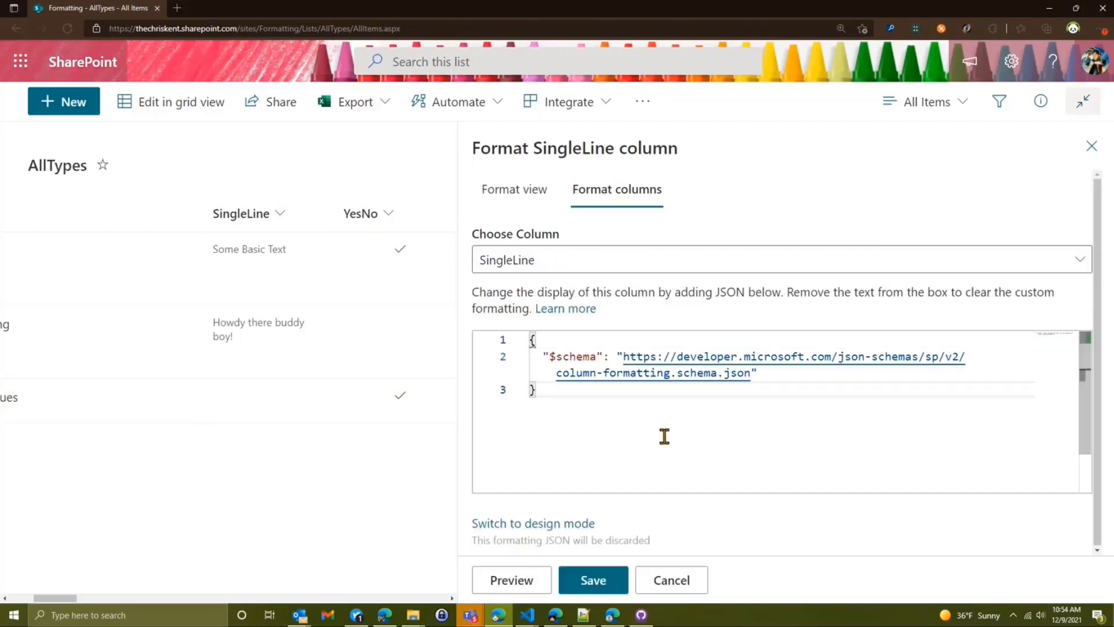
key(ctrl+a)
key(super+v)
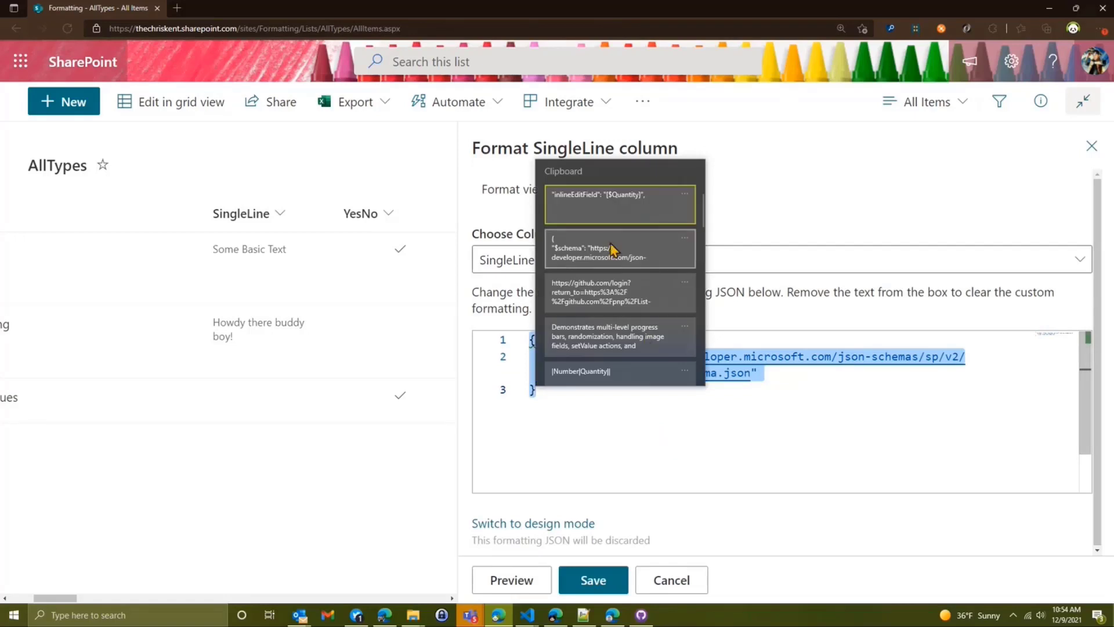
click(623, 258)
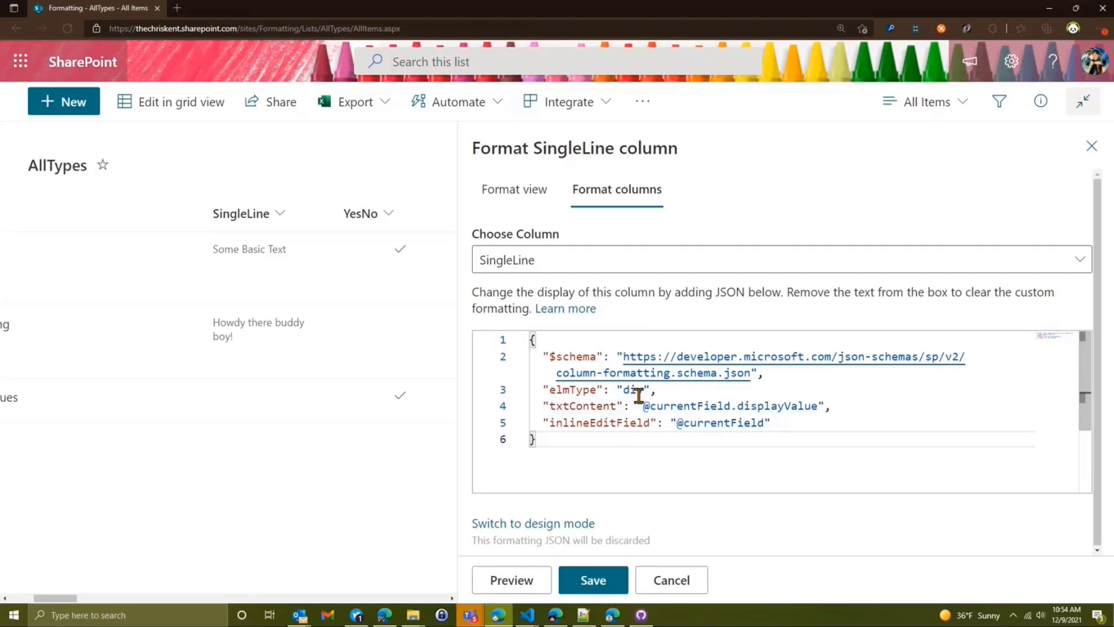
click(511, 580)
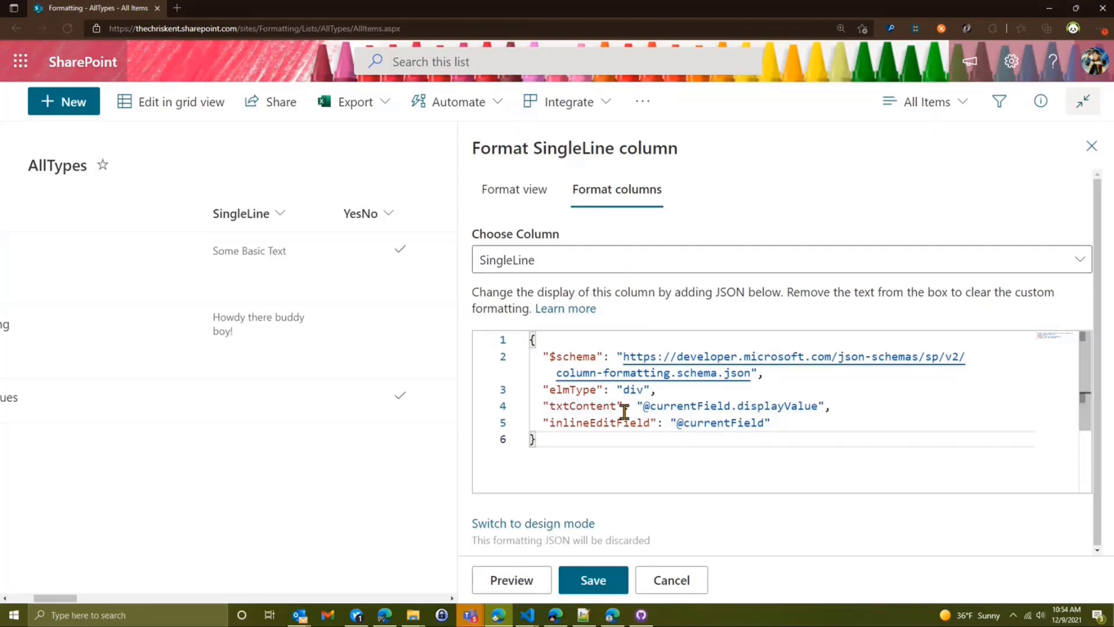
- Append '!!' to the first SingleLine value so it reads 'Some Basic Text!!!'
click(309, 250)
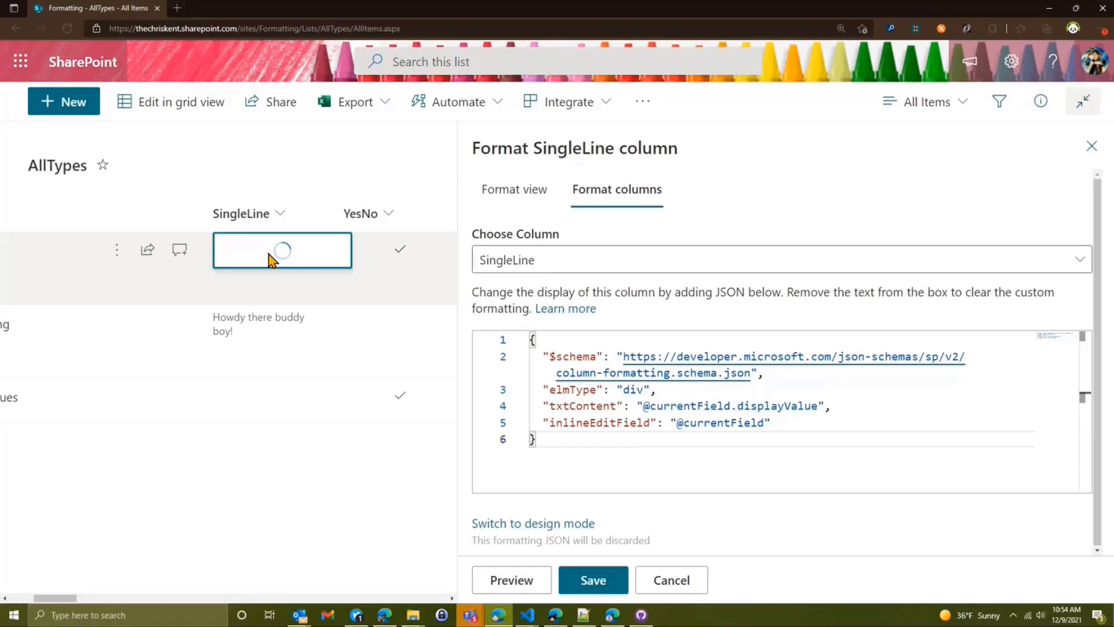
click(326, 243)
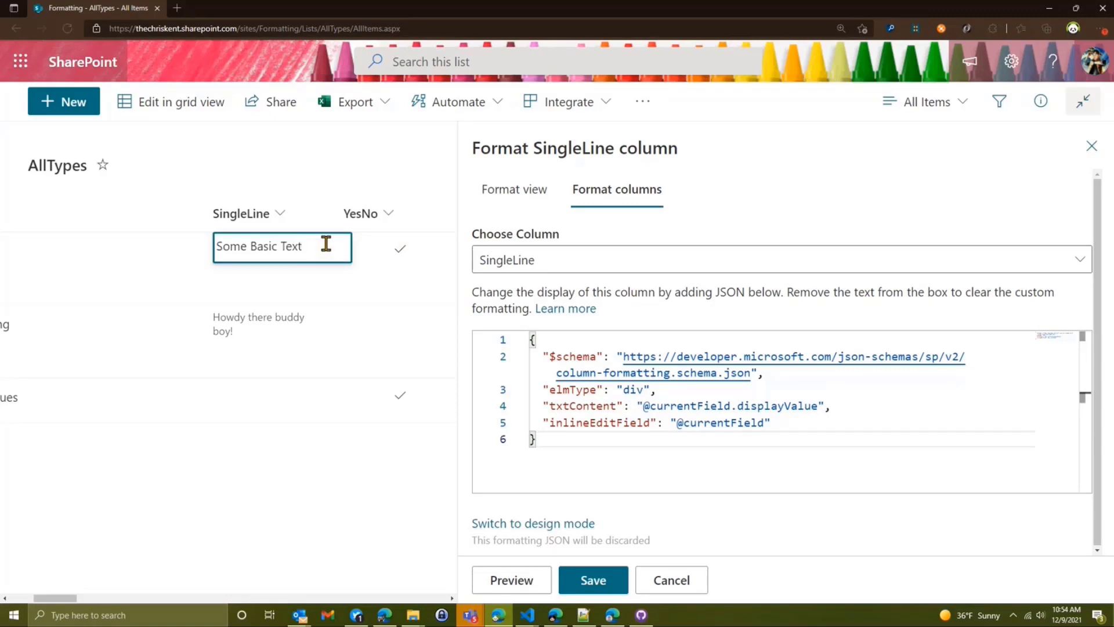
text(!!)
key(Return)
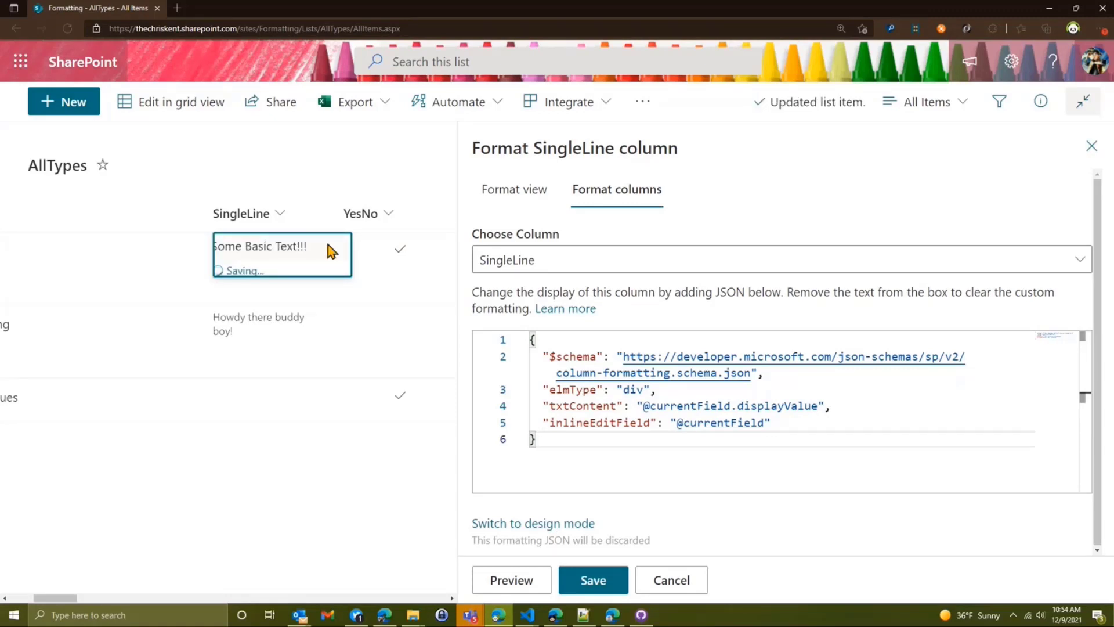
scroll(325, 246, right, 5)
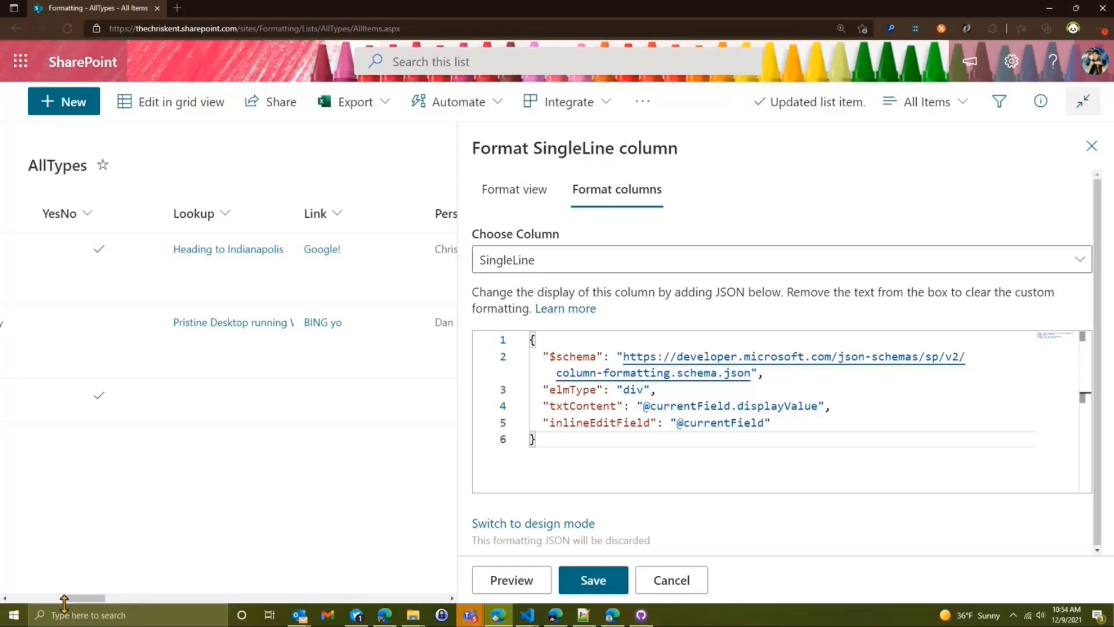
scroll(76, 606, left, 5)
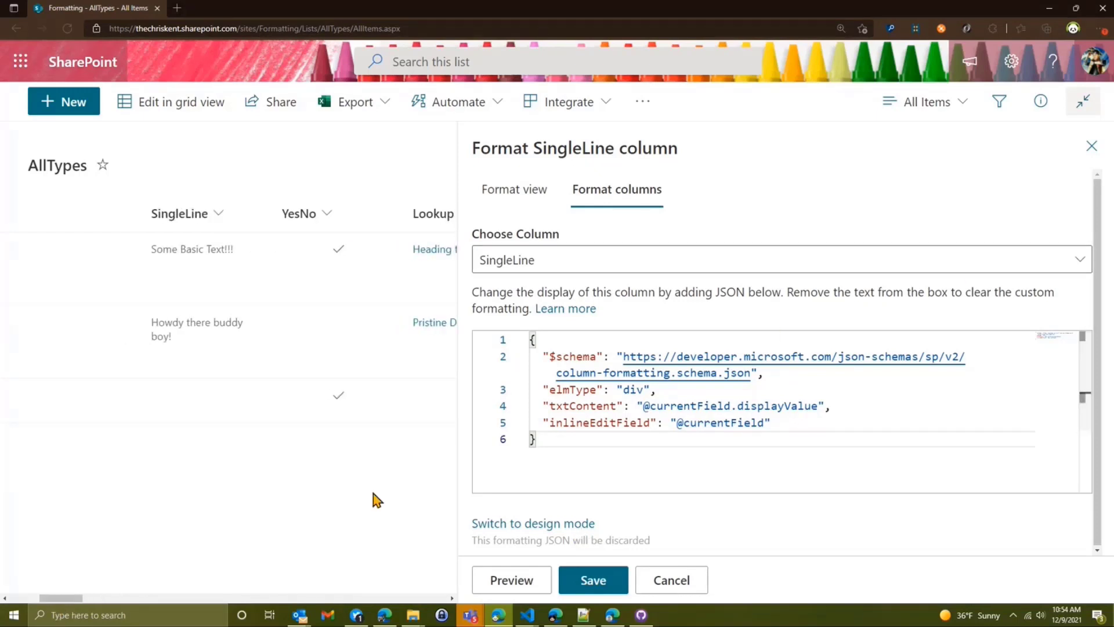
drag(80, 601, 97, 602)
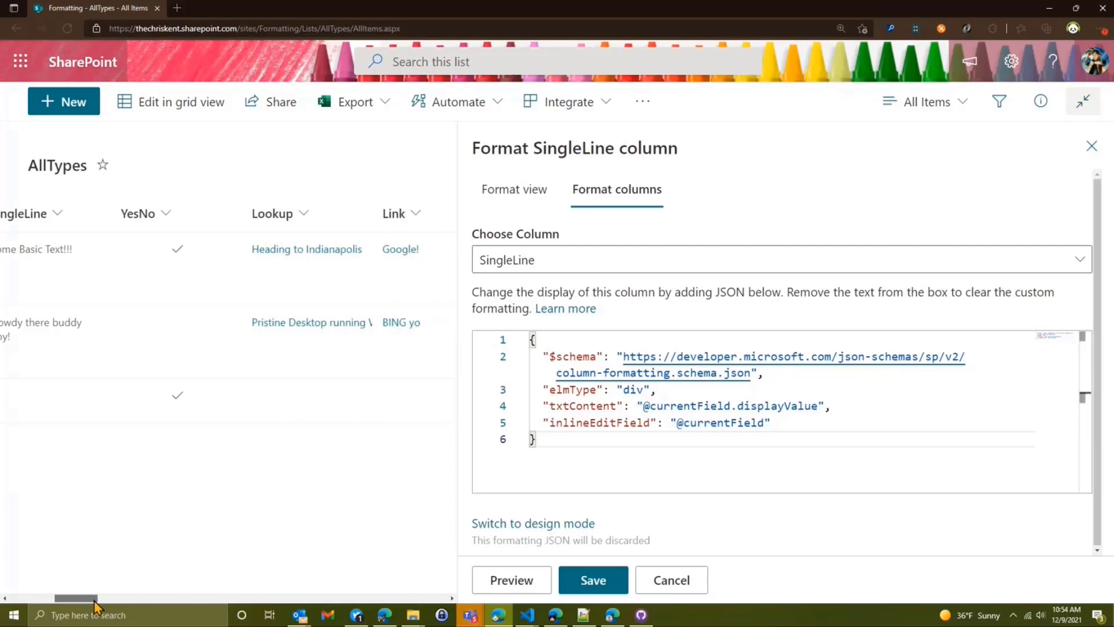
- Paste inlineEditField JSON into the YesNo column format, preview, and edit the first YesNo cell
click(604, 266)
click(81, 126)
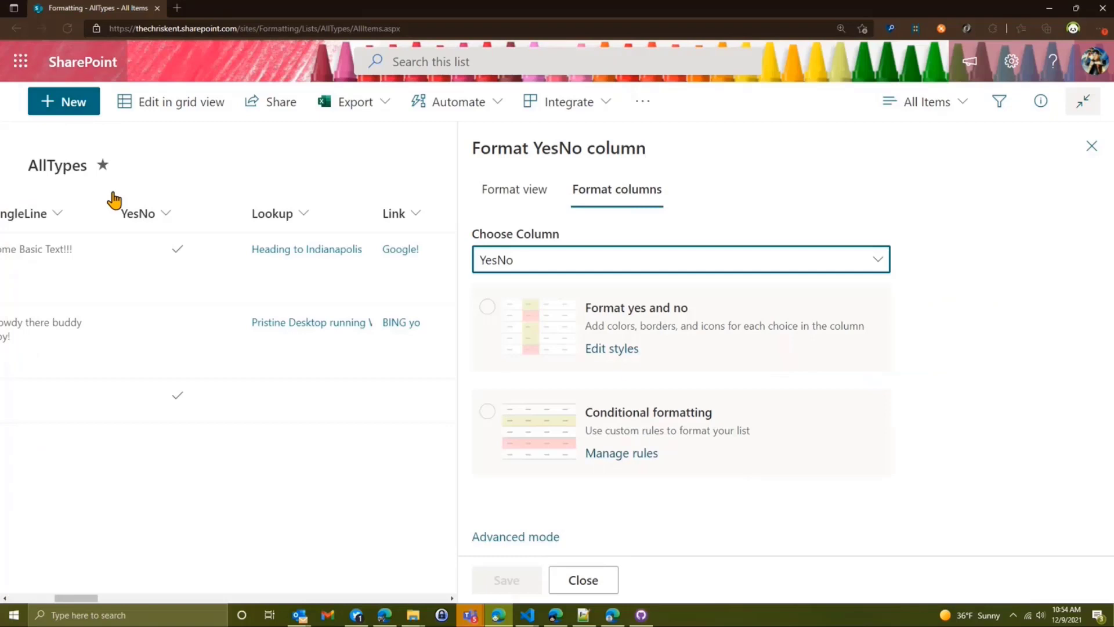
click(525, 533)
click(672, 459)
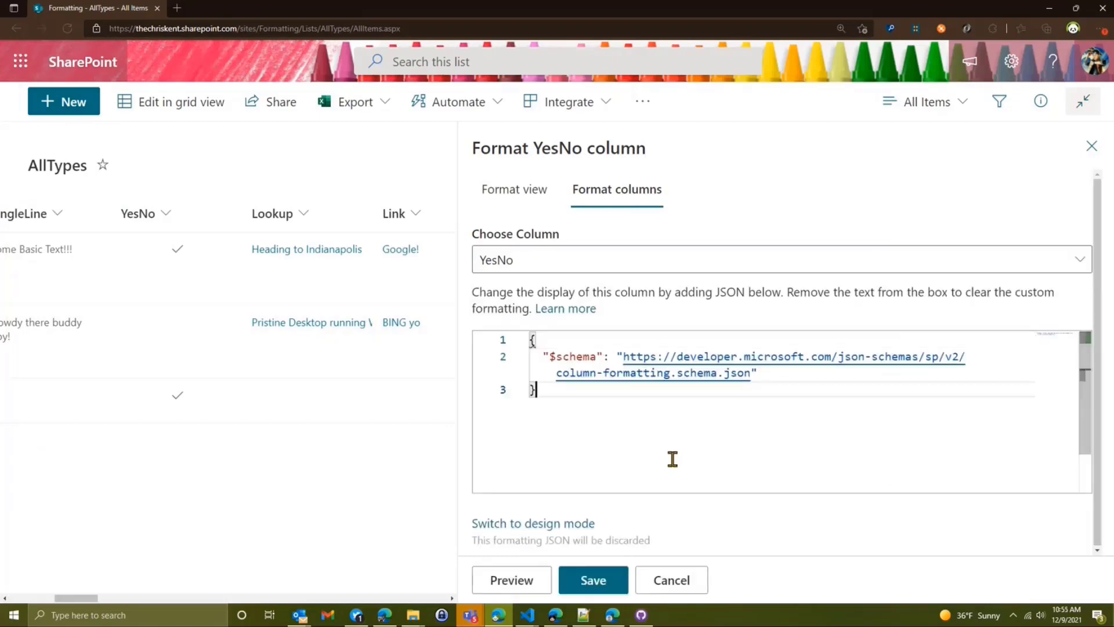
key(ctrl+a)
text({   "$schema": "https://developer.microsoft.com/json-schemas/sp/v2/column-formatting.schema.json",   "elmType": "div",   "txtContent": "@currentField.displayValue",   "inlineEditField": "@currentField" })
click(511, 580)
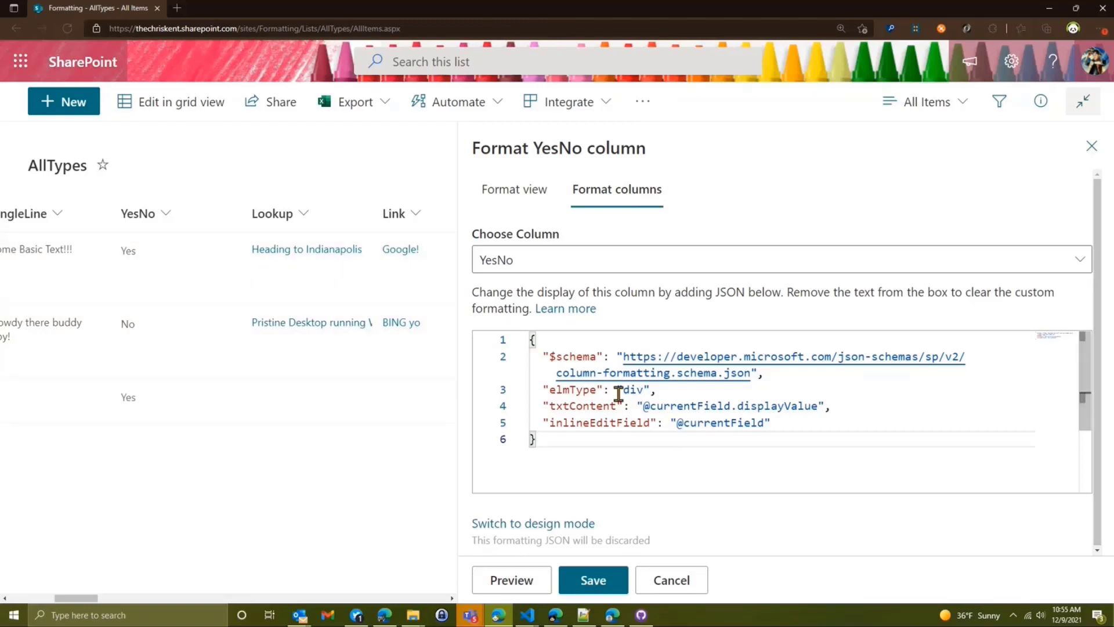
click(132, 257)
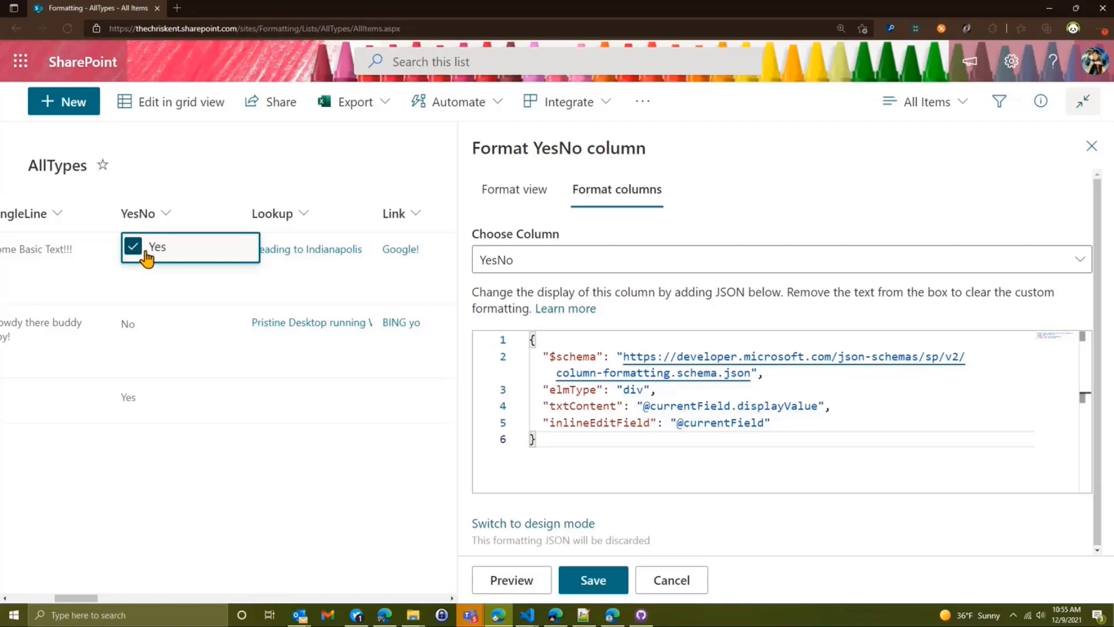
click(657, 266)
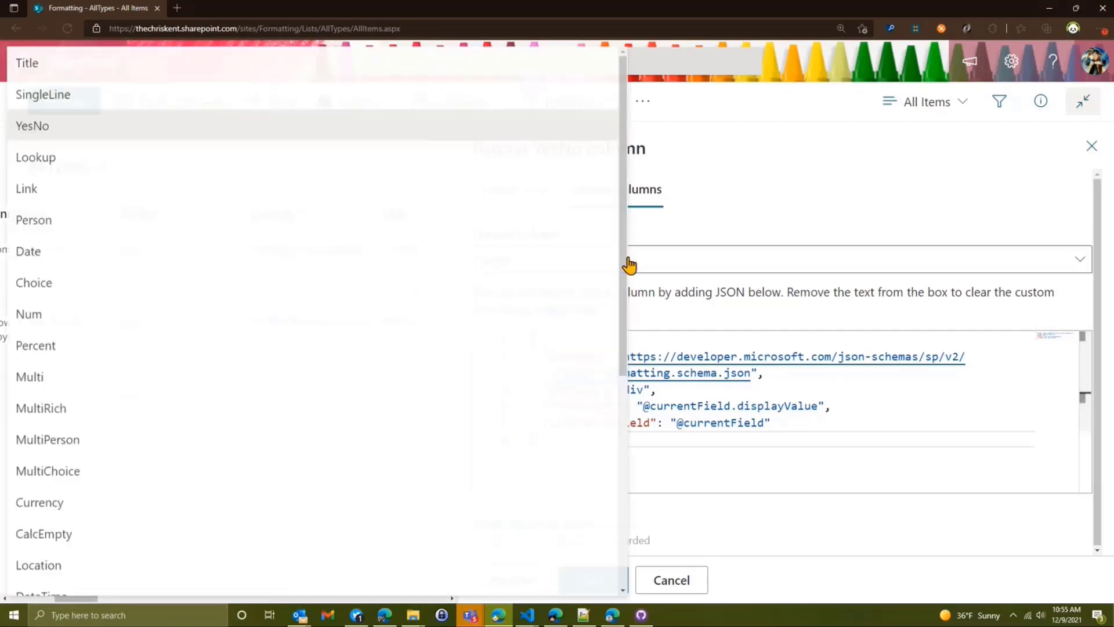
- Paste inline-edit JSON into the Lookup column format, changing displayValue to lookupValue, and preview
click(112, 164)
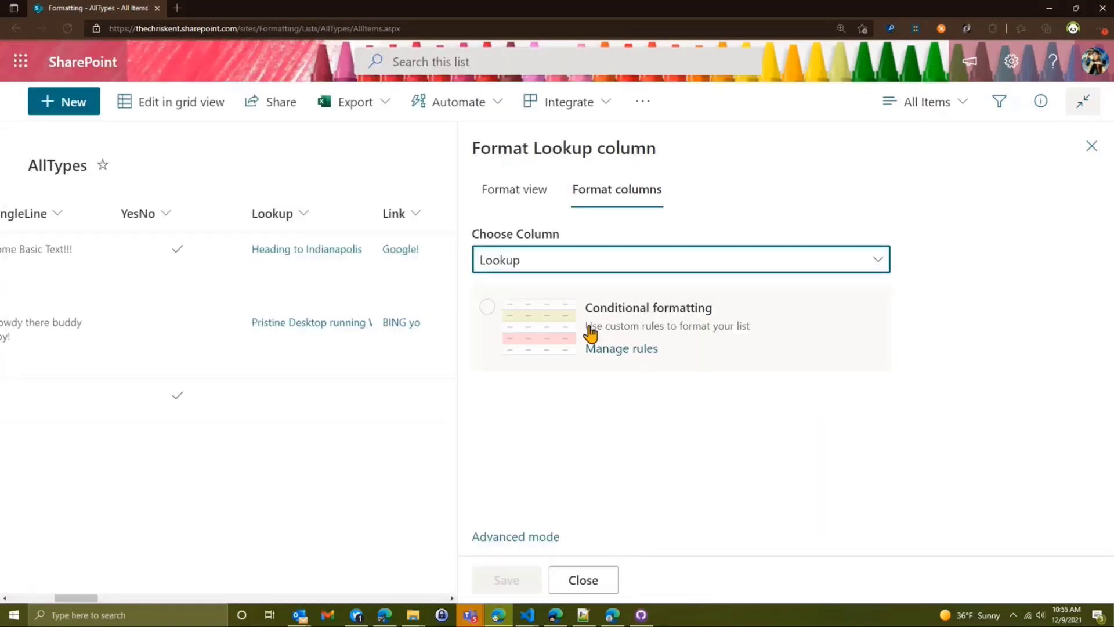
click(532, 536)
click(647, 409)
text("elmType": "div", "txtContent": "@currentField.displayValue", "inlineEditField": "@currentField")
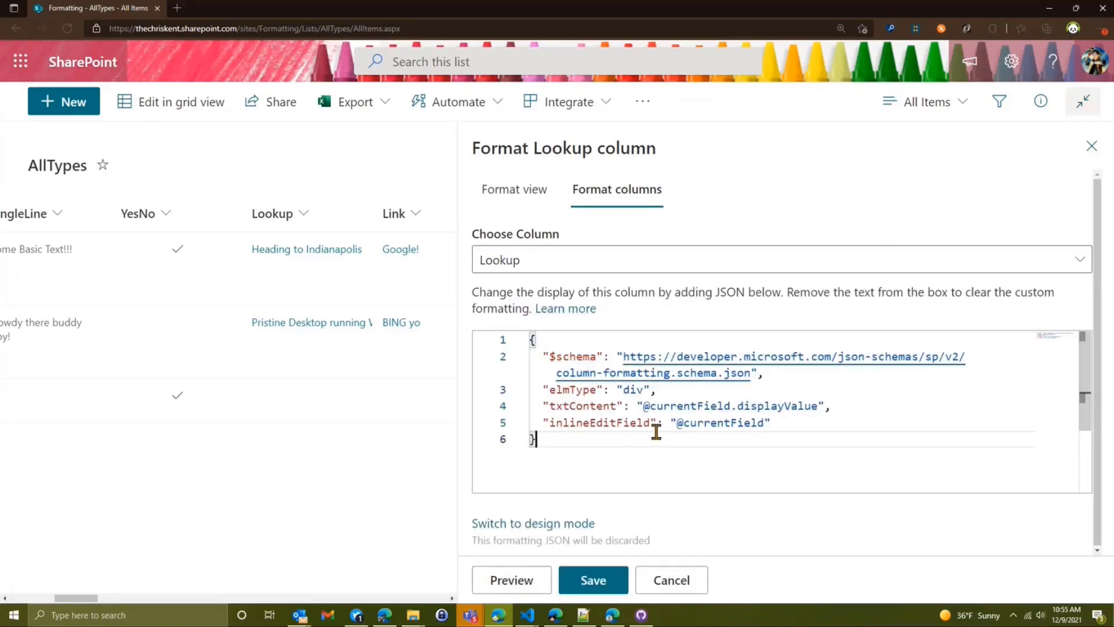
double_click(801, 406)
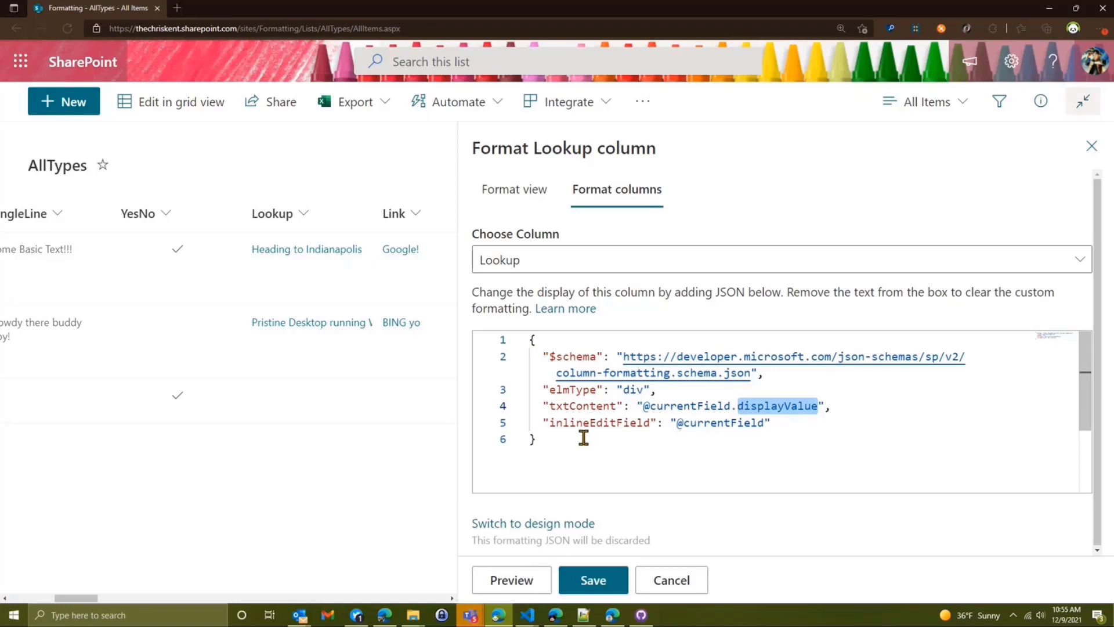
text(loou)
text(kupValue)
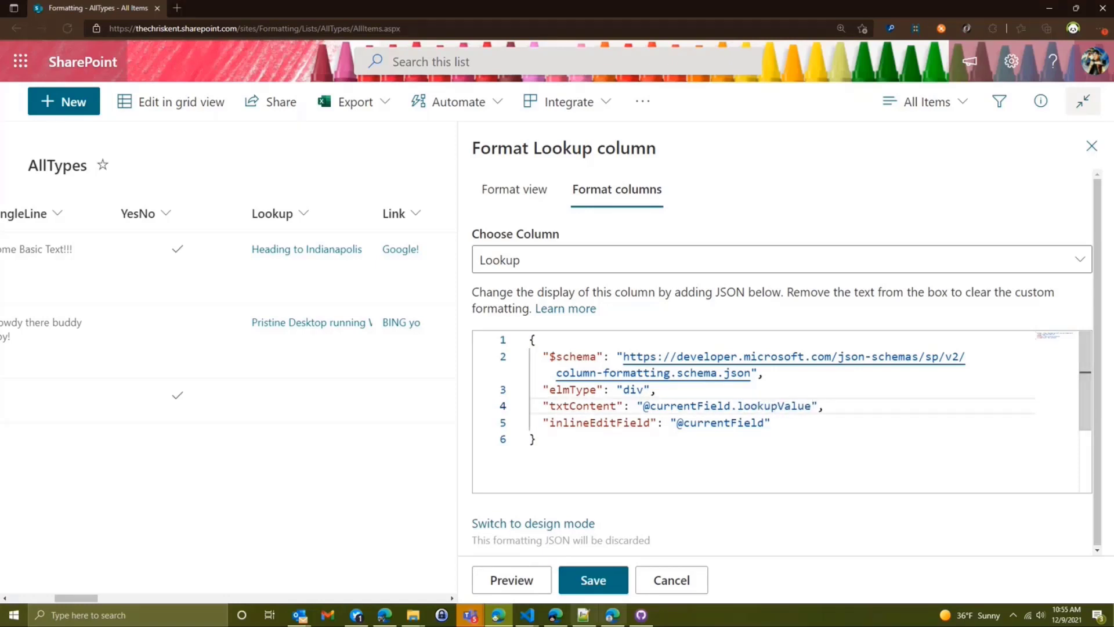
click(510, 579)
- Pick Pristine Desktop as the first row's Lookup value inline
click(290, 251)
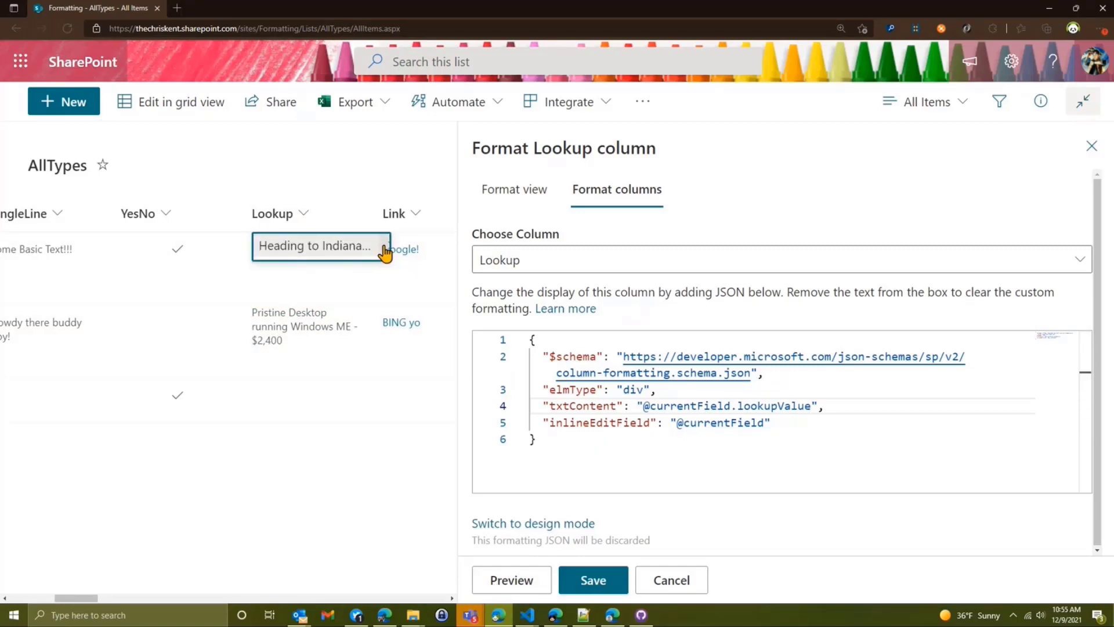
click(330, 261)
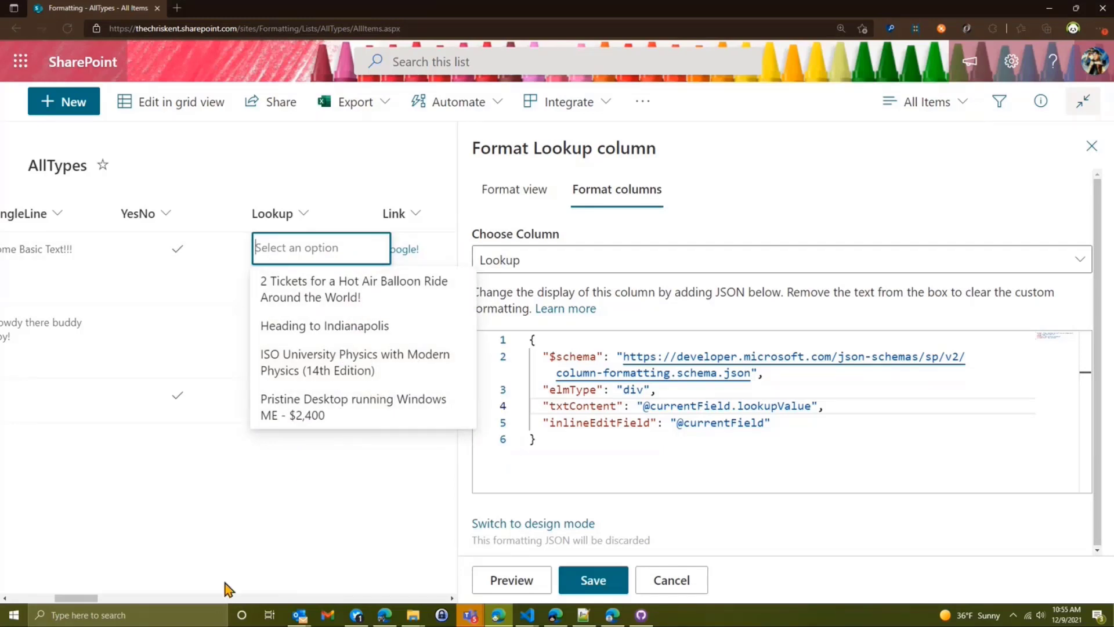
click(367, 424)
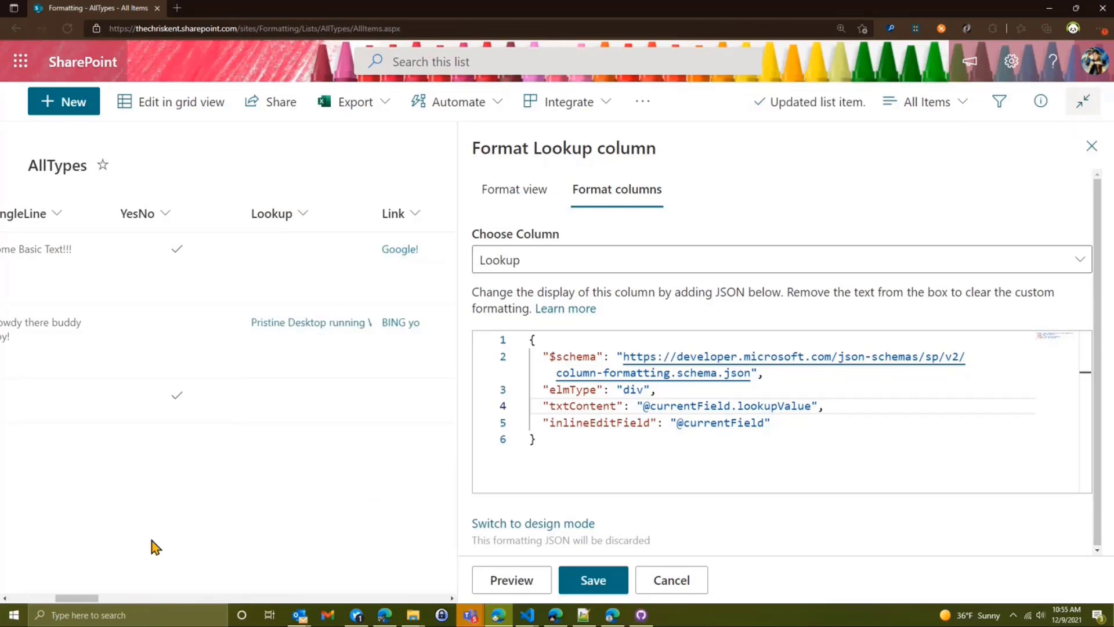
click(546, 267)
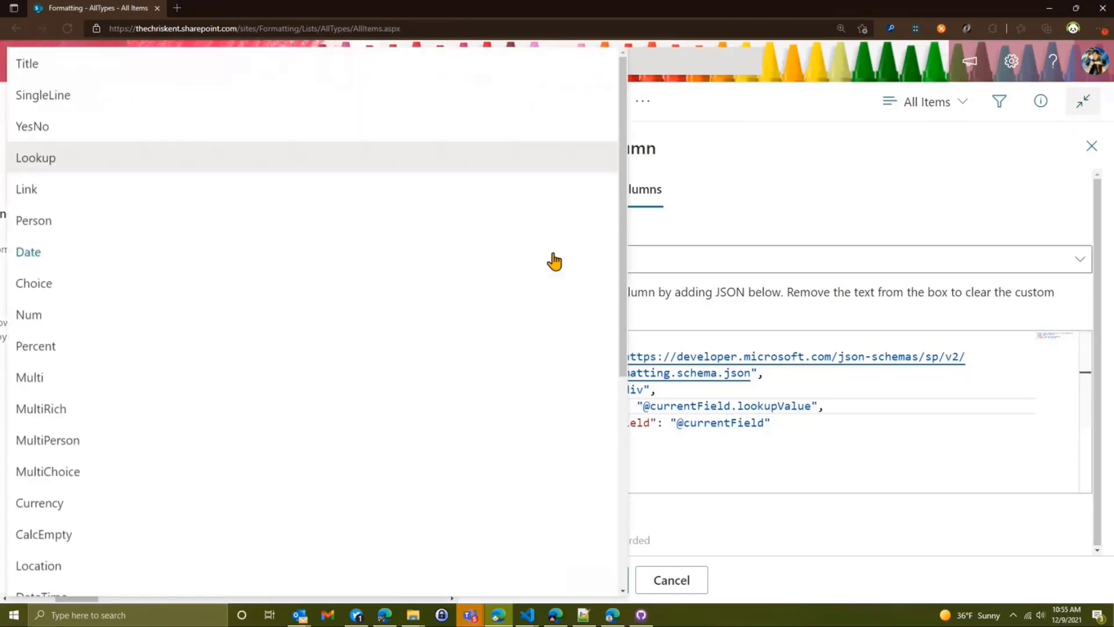
- Paste inline-edit JSON into the Link column format, switch displayValue to desc, and preview
click(239, 192)
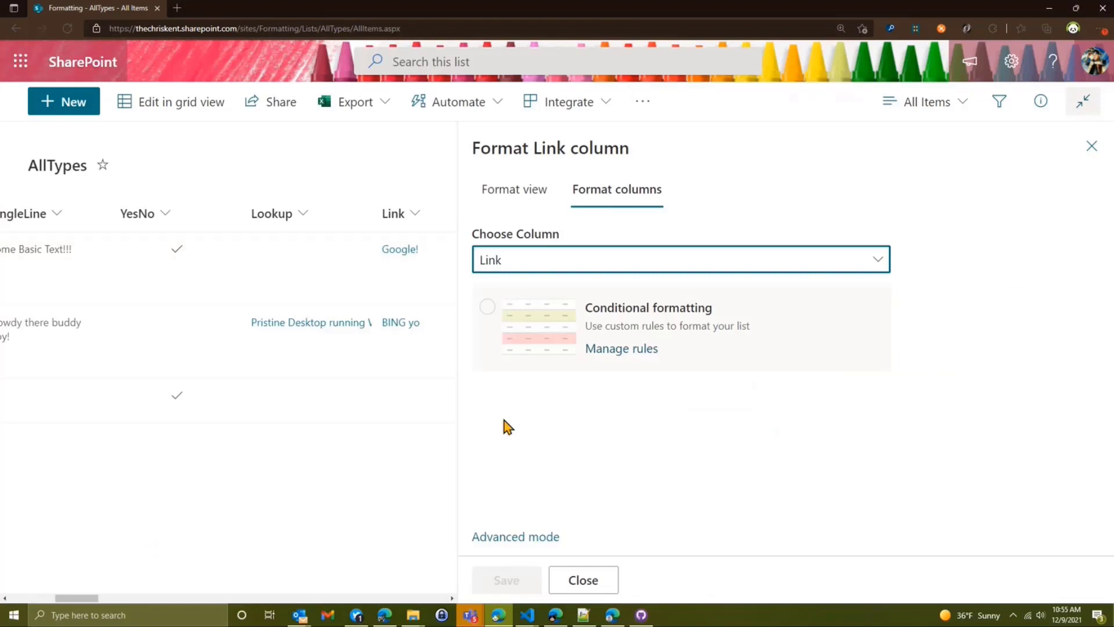
click(528, 535)
click(591, 424)
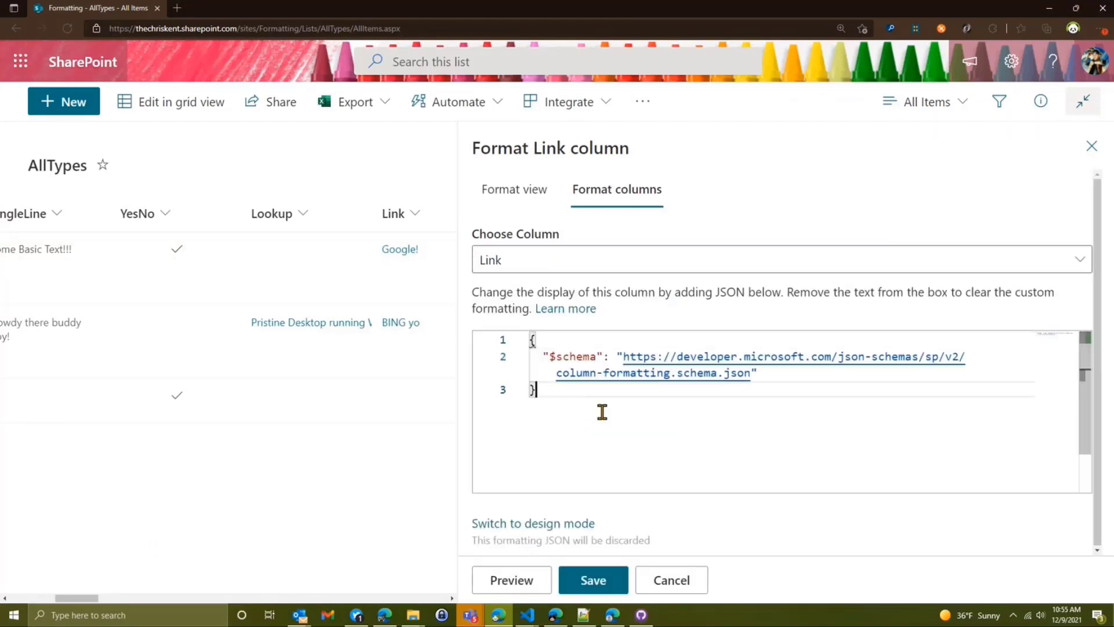
key(ctrl+a)
text({   "$schema": "https://developer.microsoft.com/json-schemas/sp/v2/column-formatting.schema.json",   "elmType": "div",   "txtContent": "@currentField.displayValue",   "inlineEditField": "@currentField" })
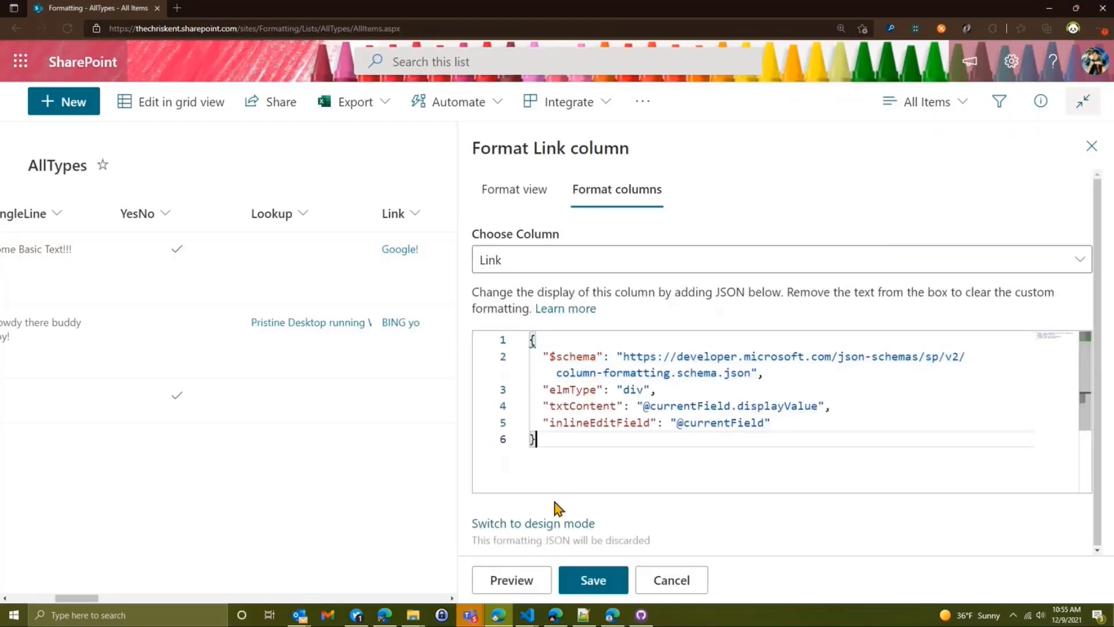
click(529, 579)
drag(815, 407, 748, 406)
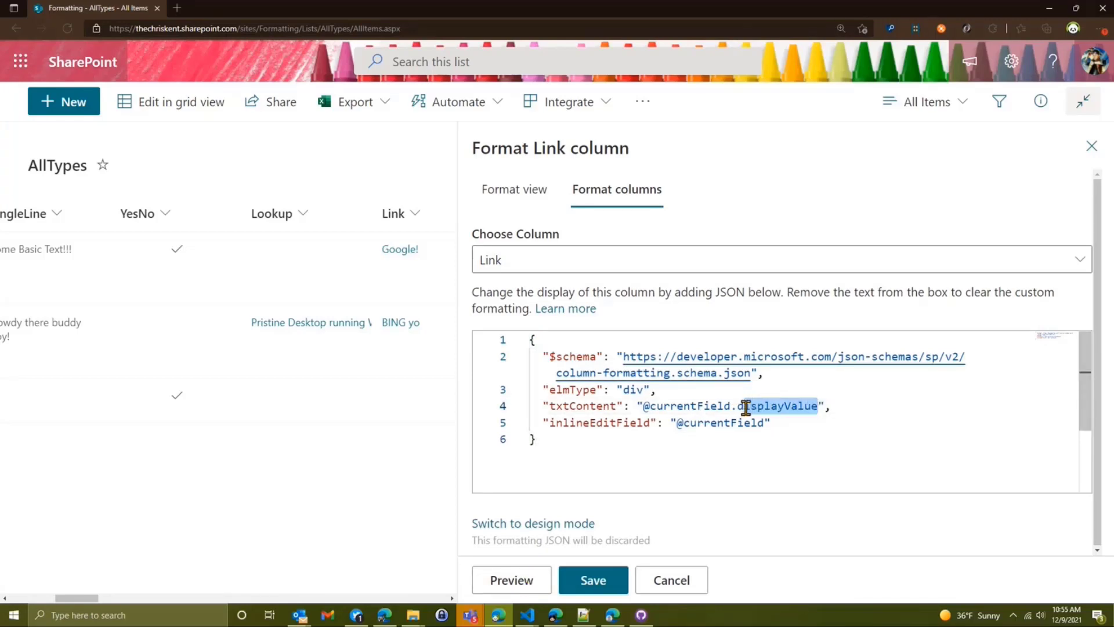
text(esc)
click(534, 581)
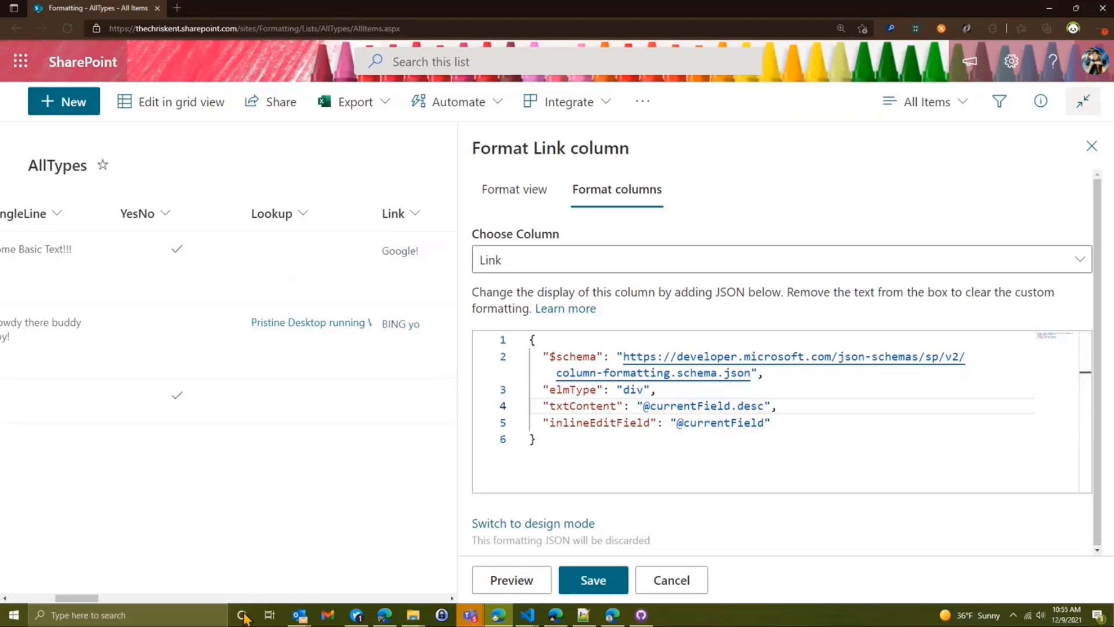
drag(76, 597, 93, 598)
- Open the first row's Link URL and description for inline editing
click(233, 250)
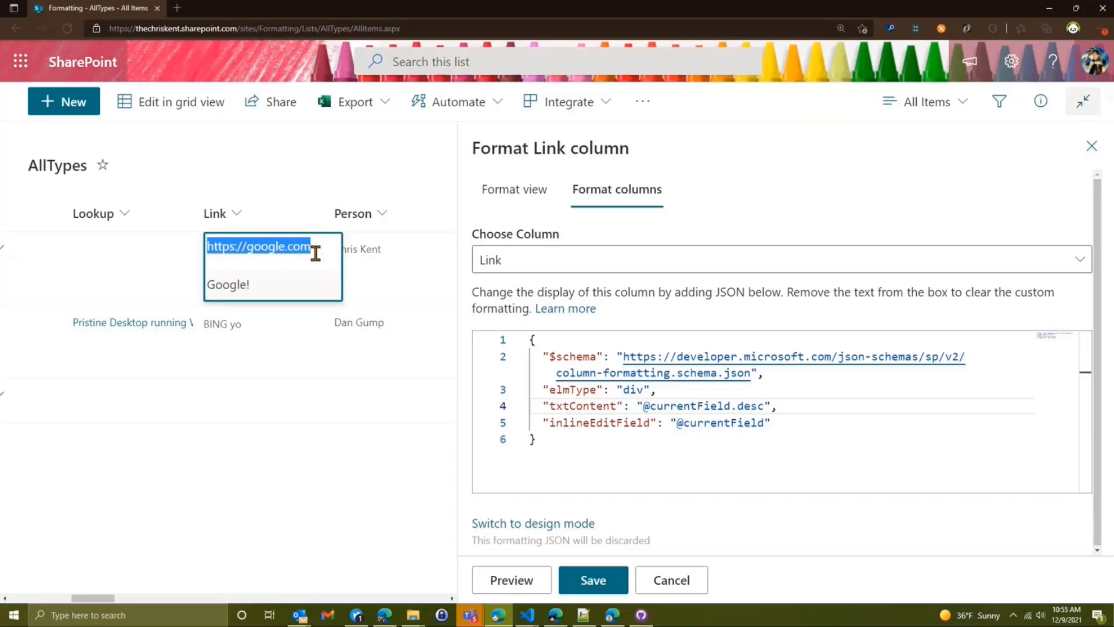
click(316, 253)
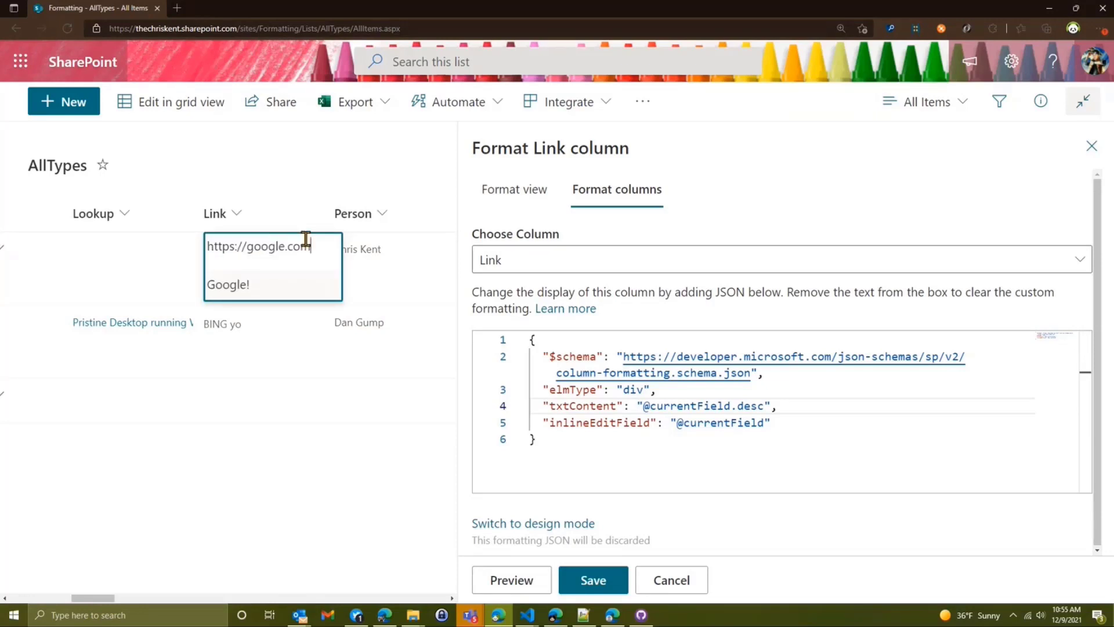
click(271, 283)
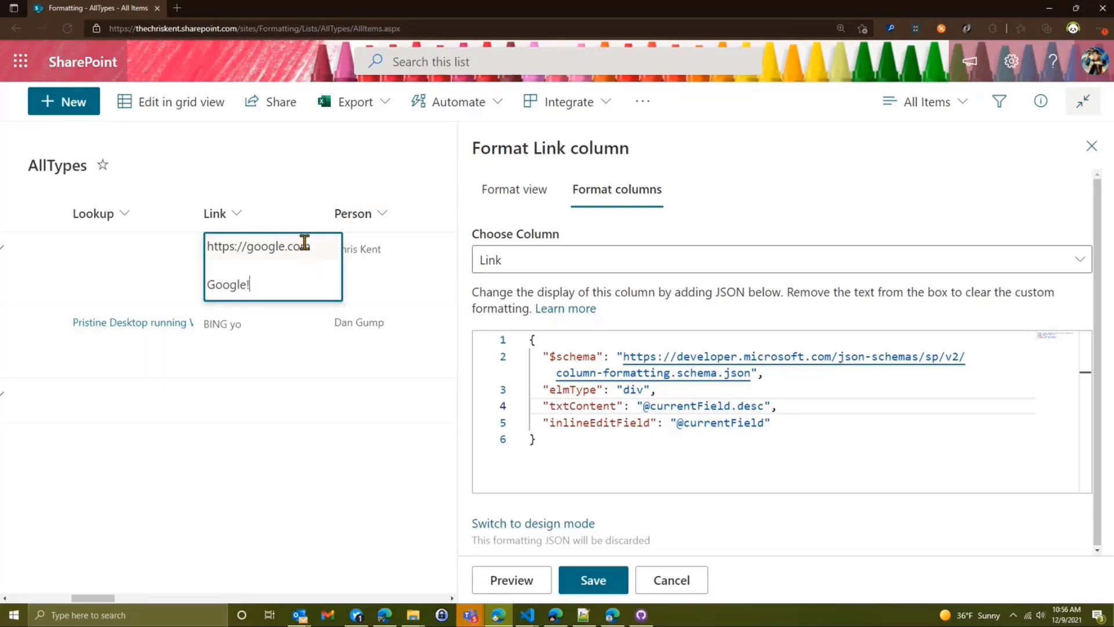